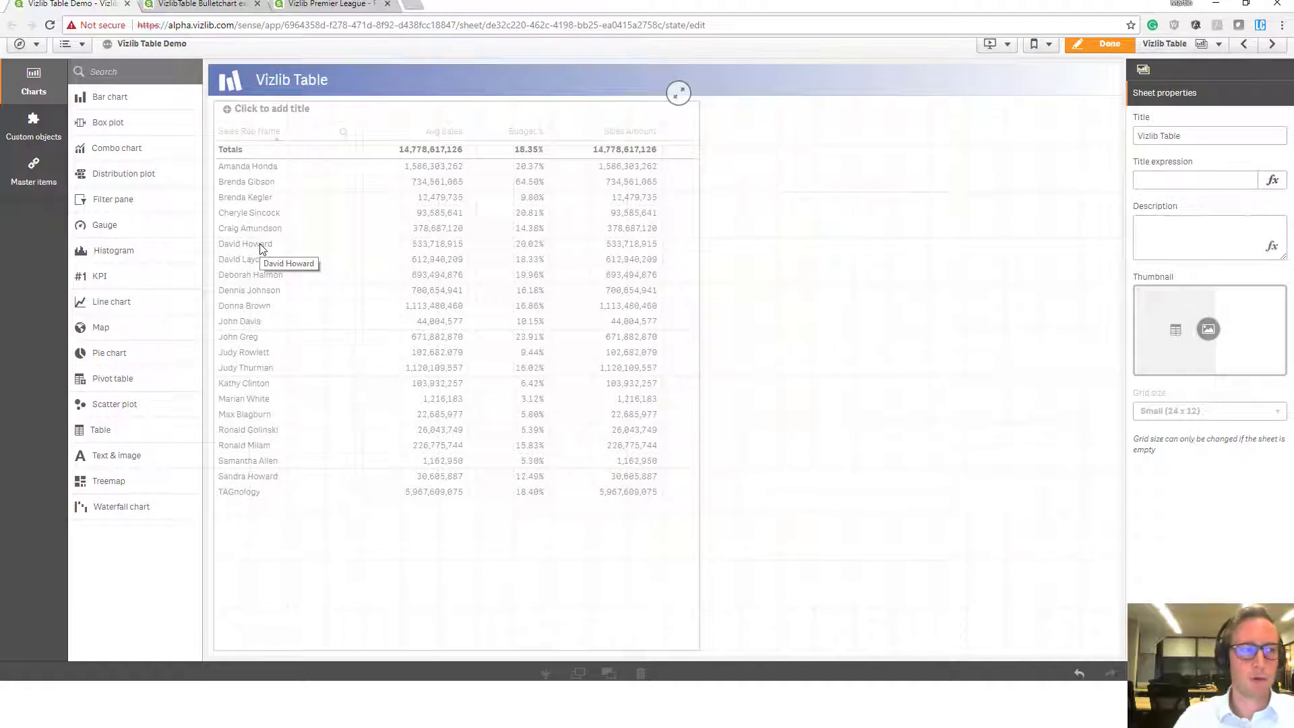
click(353, 580)
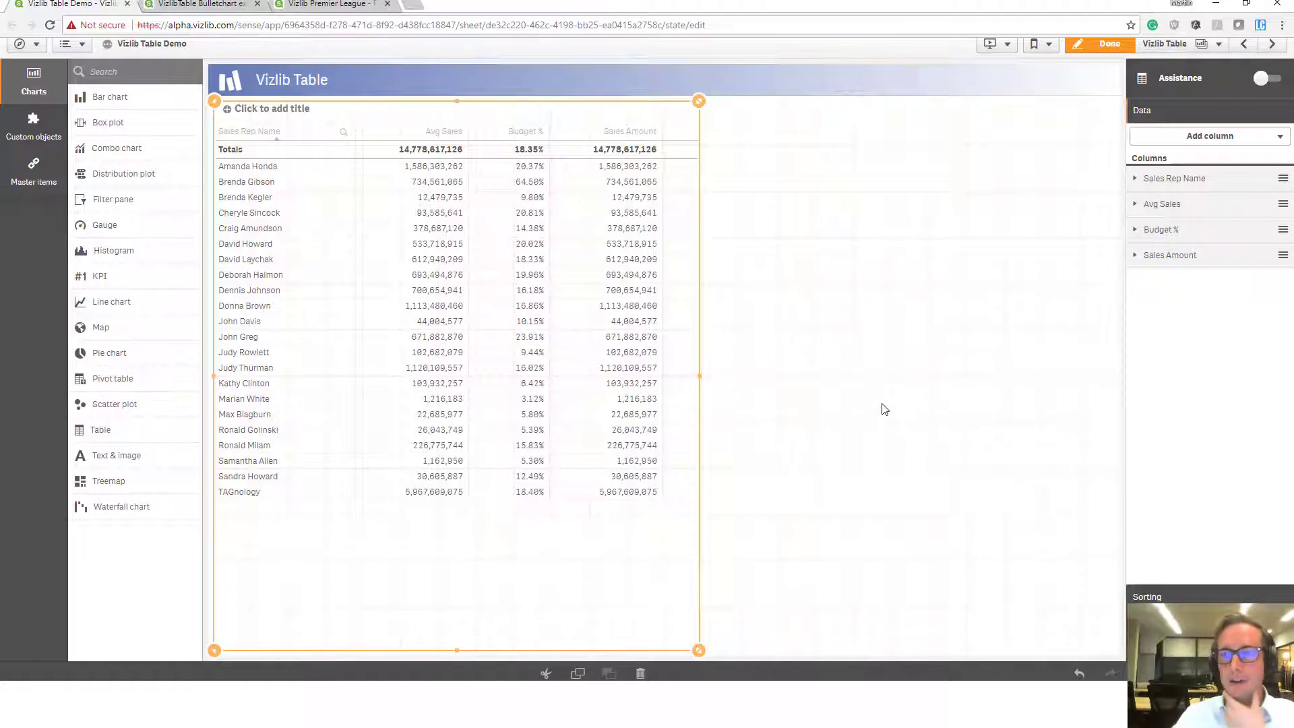
Expand the Sales Amount column and start a text colour expression for it.
click(1180, 260)
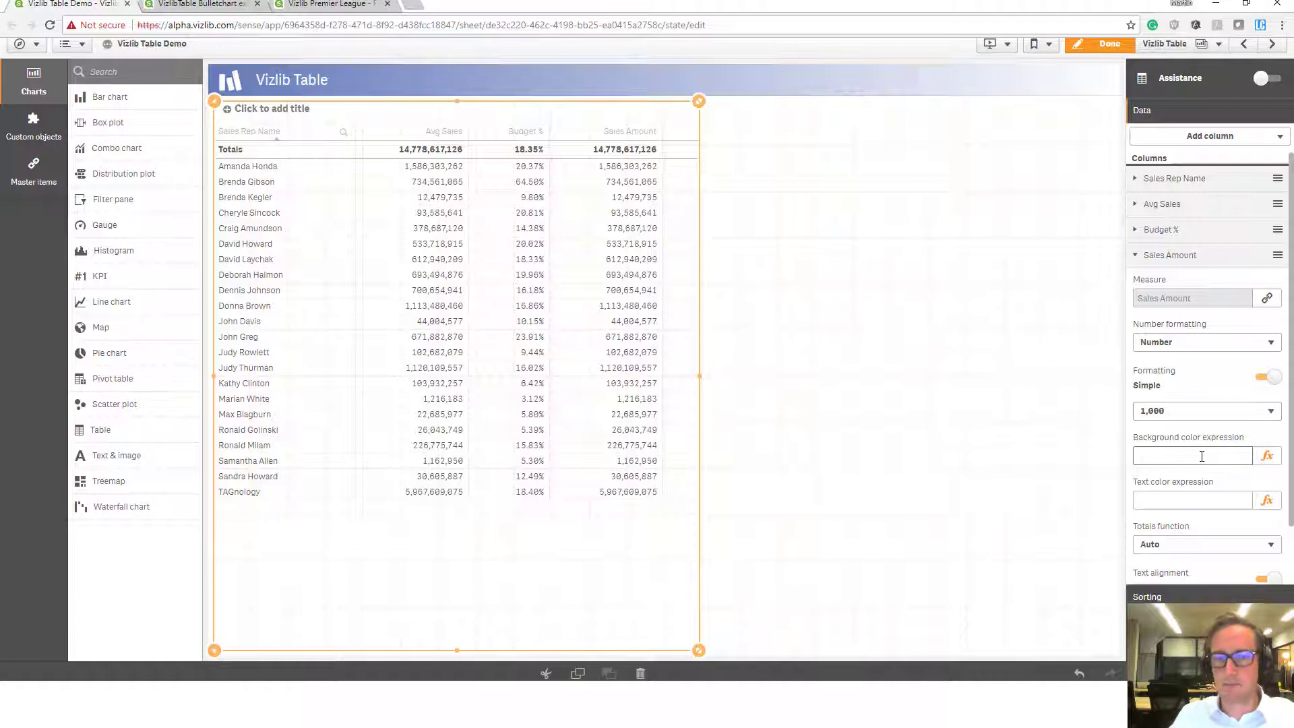
click(1174, 495)
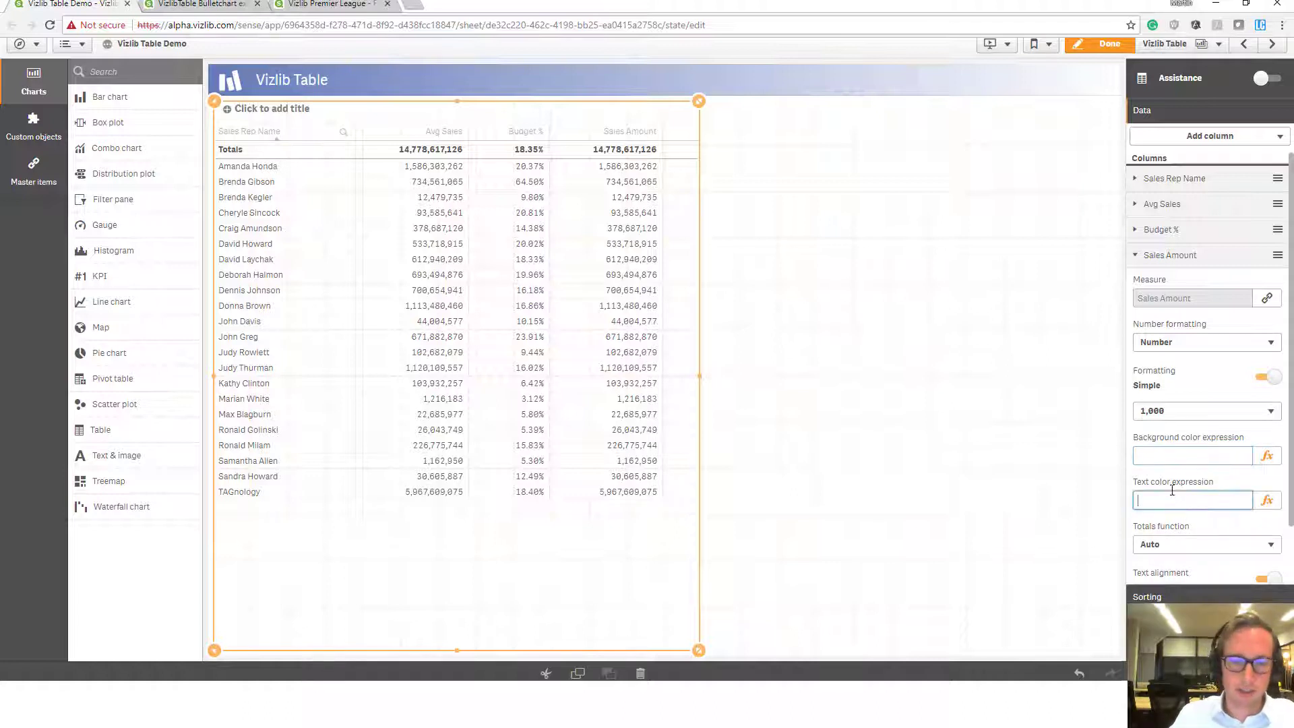
scroll(1174, 496, down, 2)
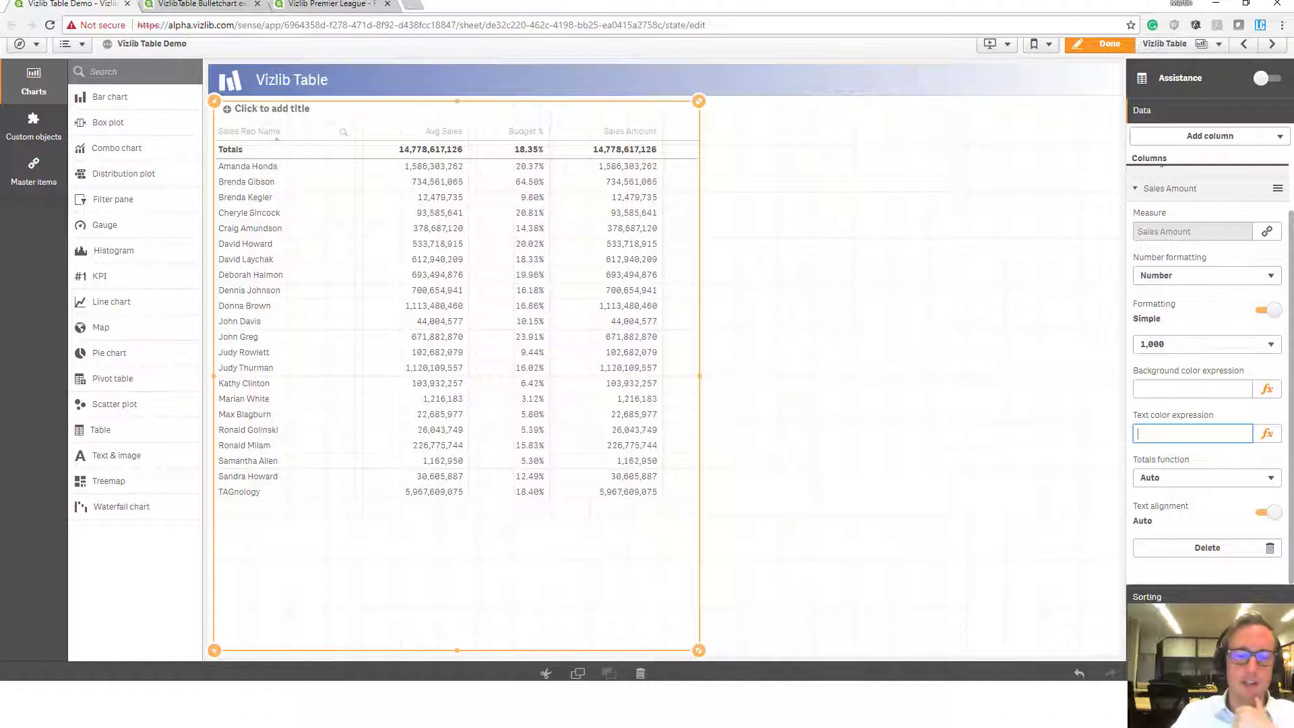
Review the table's Sorting, Add-ons and Appearance settings, then deselect the table.
click(1146, 596)
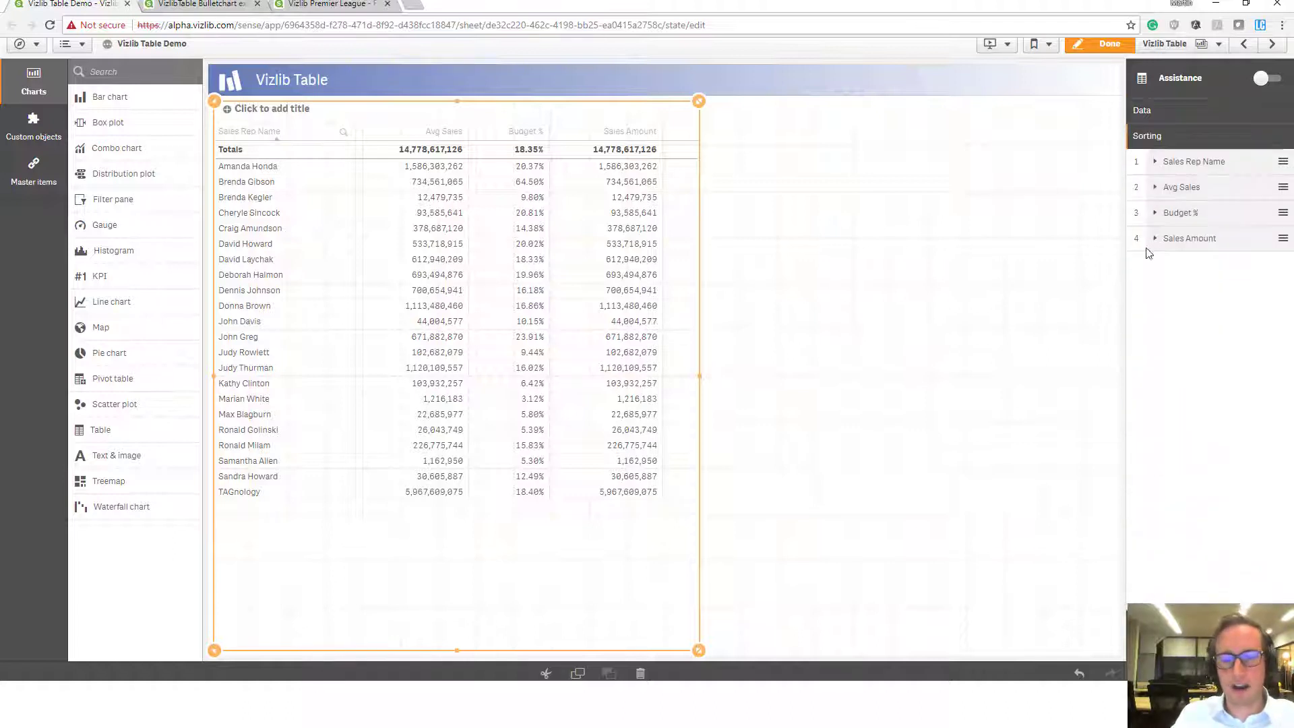
click(1148, 253)
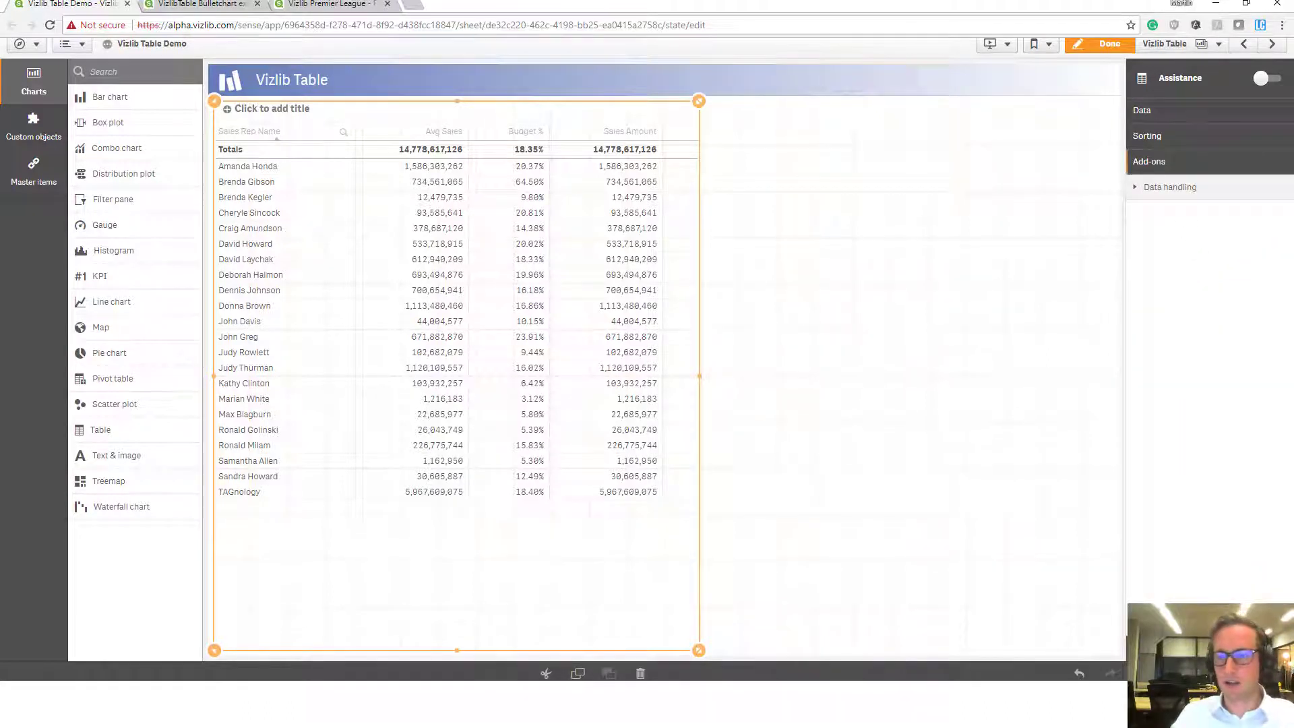
click(1175, 317)
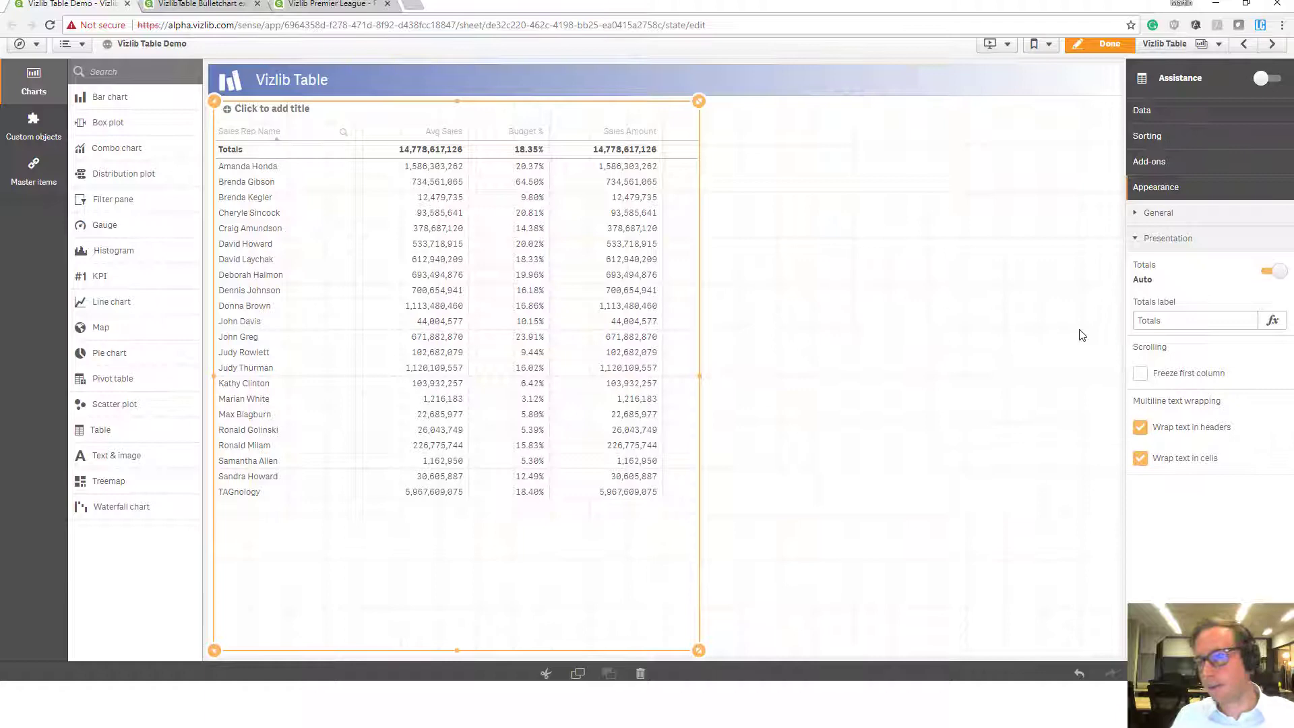
click(962, 398)
Convert the existing sales table by dropping a Vizlib Table from Custom objects onto it.
click(37, 127)
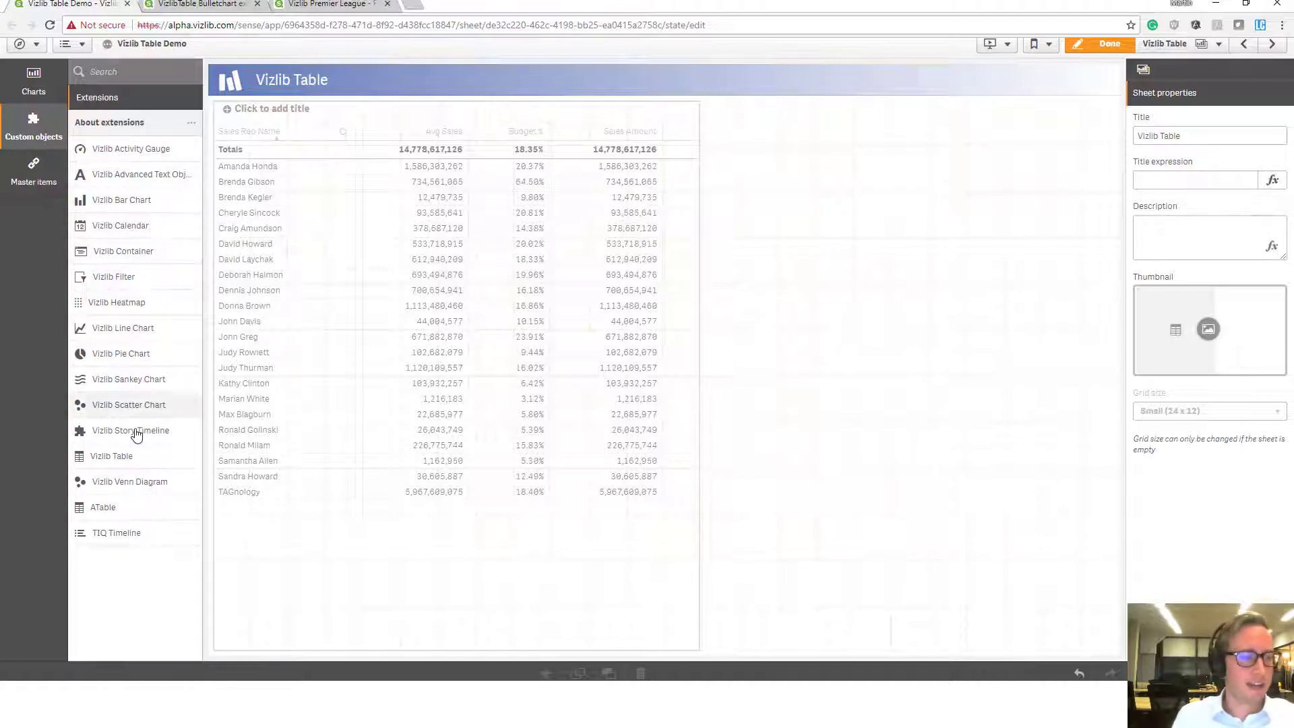
drag(116, 457, 425, 372)
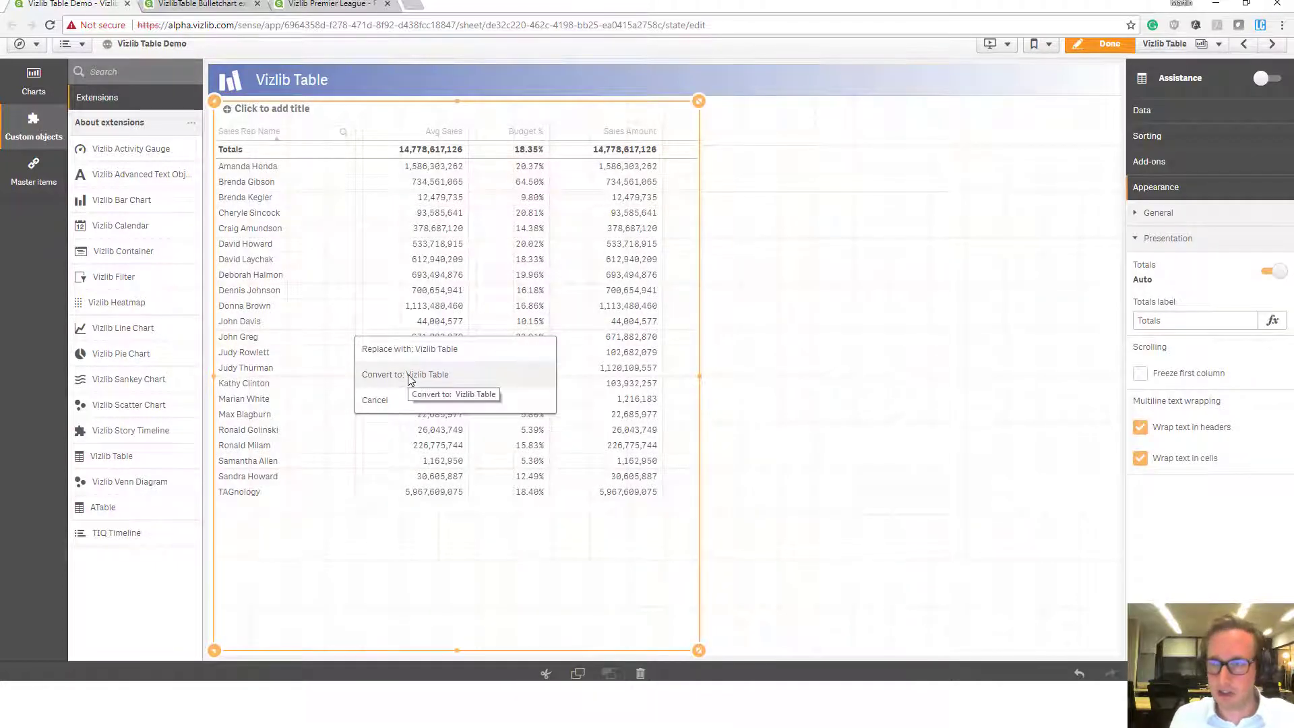
click(409, 375)
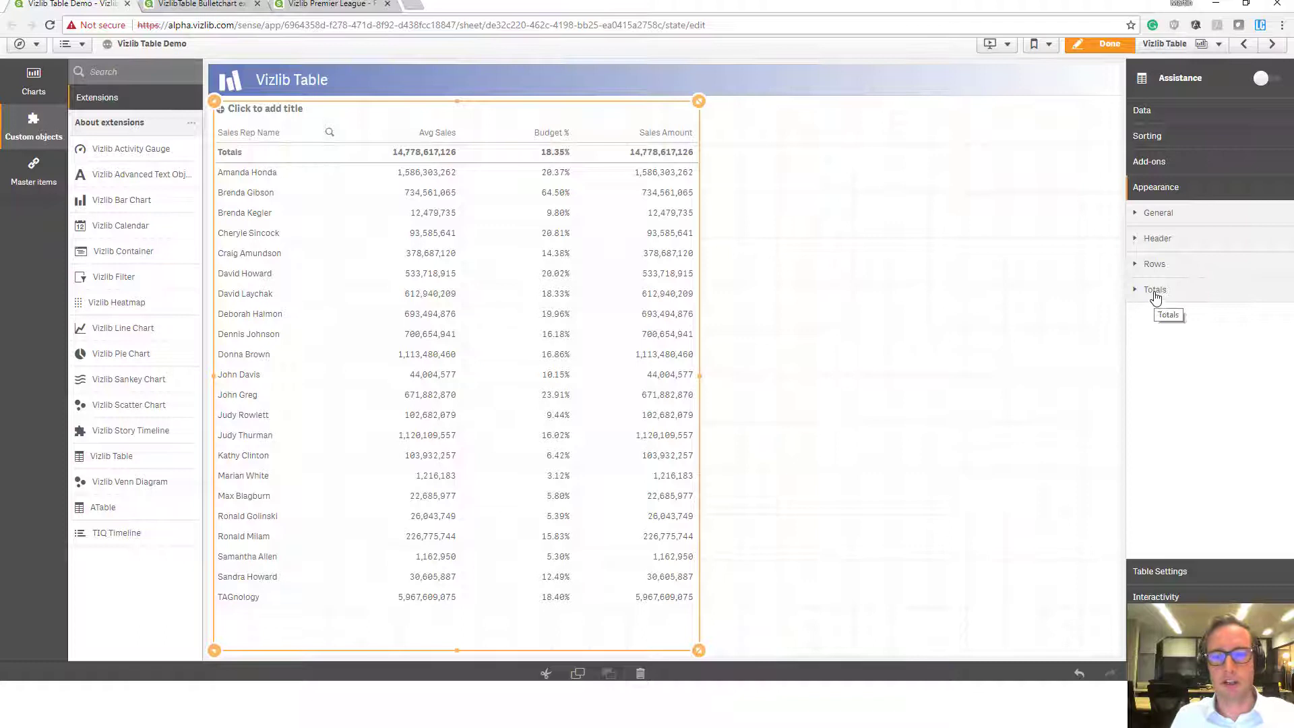
Look through the Rows appearance settings, then expand Header and inspect its font colour.
click(1151, 263)
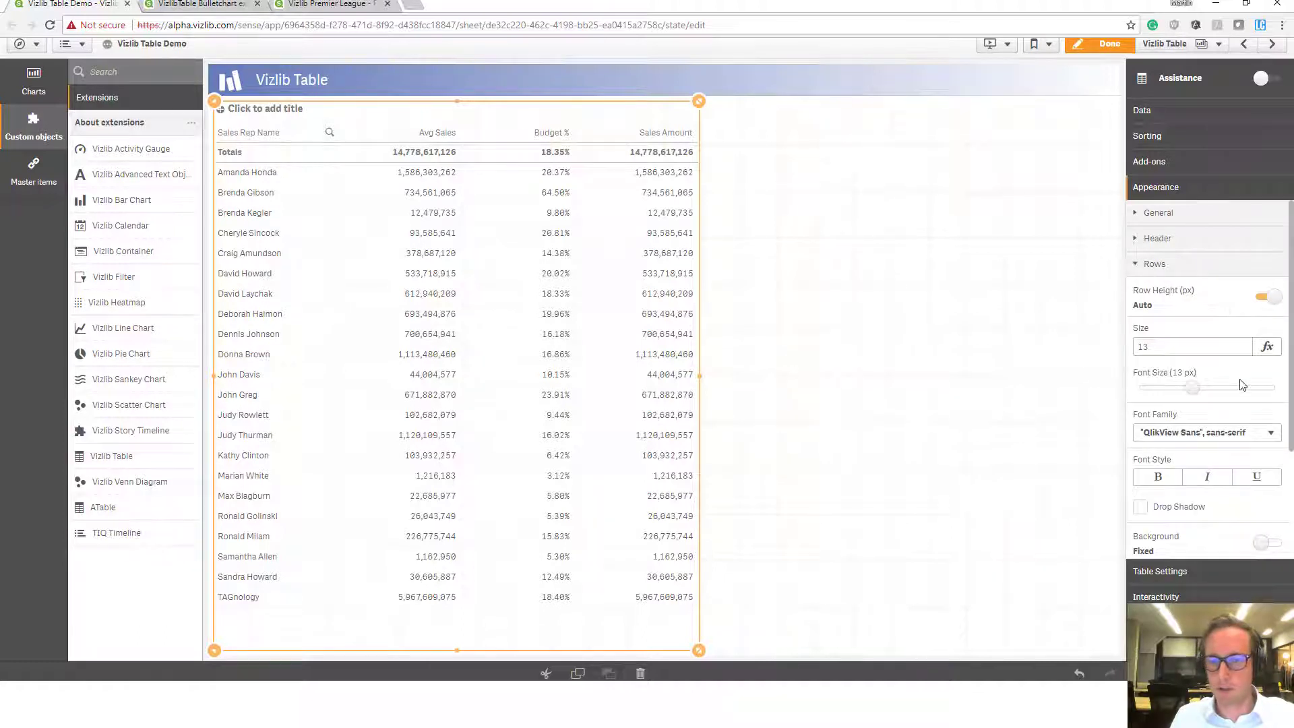
scroll(1240, 373, down, 1)
scroll(1216, 357, down, 2)
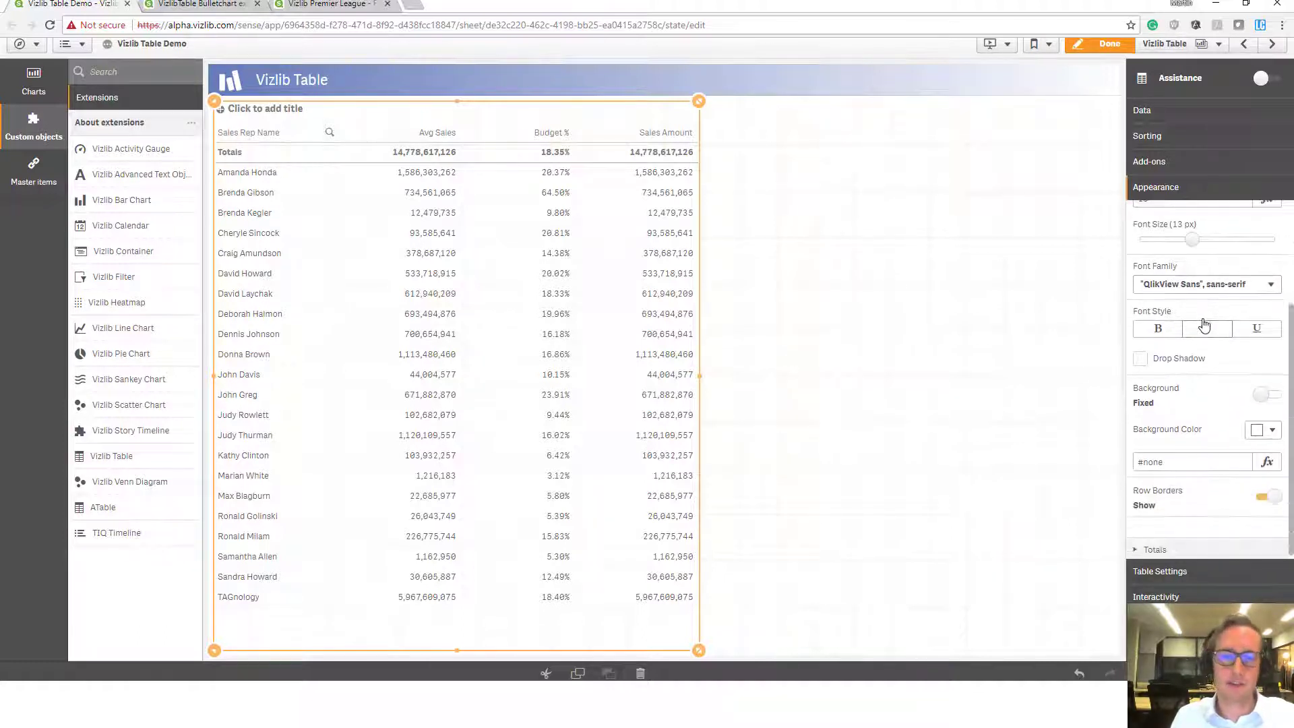
scroll(1192, 316, up, 2)
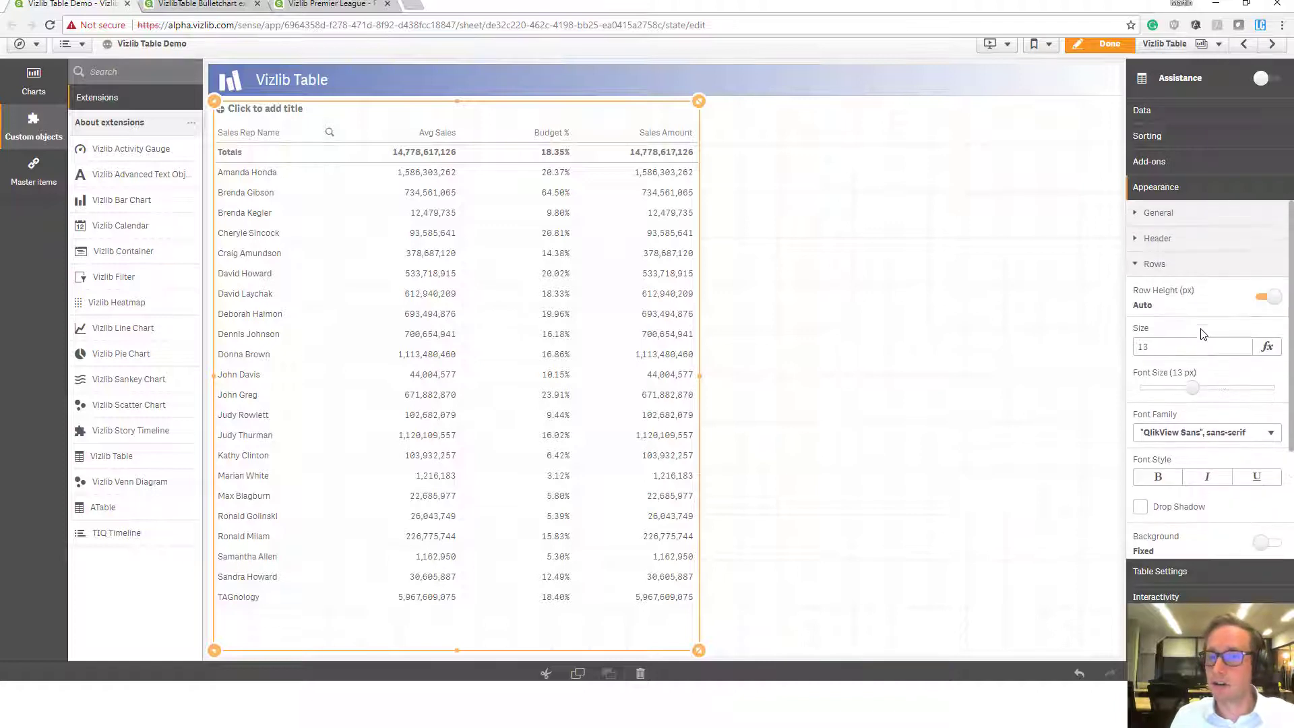
click(1156, 264)
click(1163, 240)
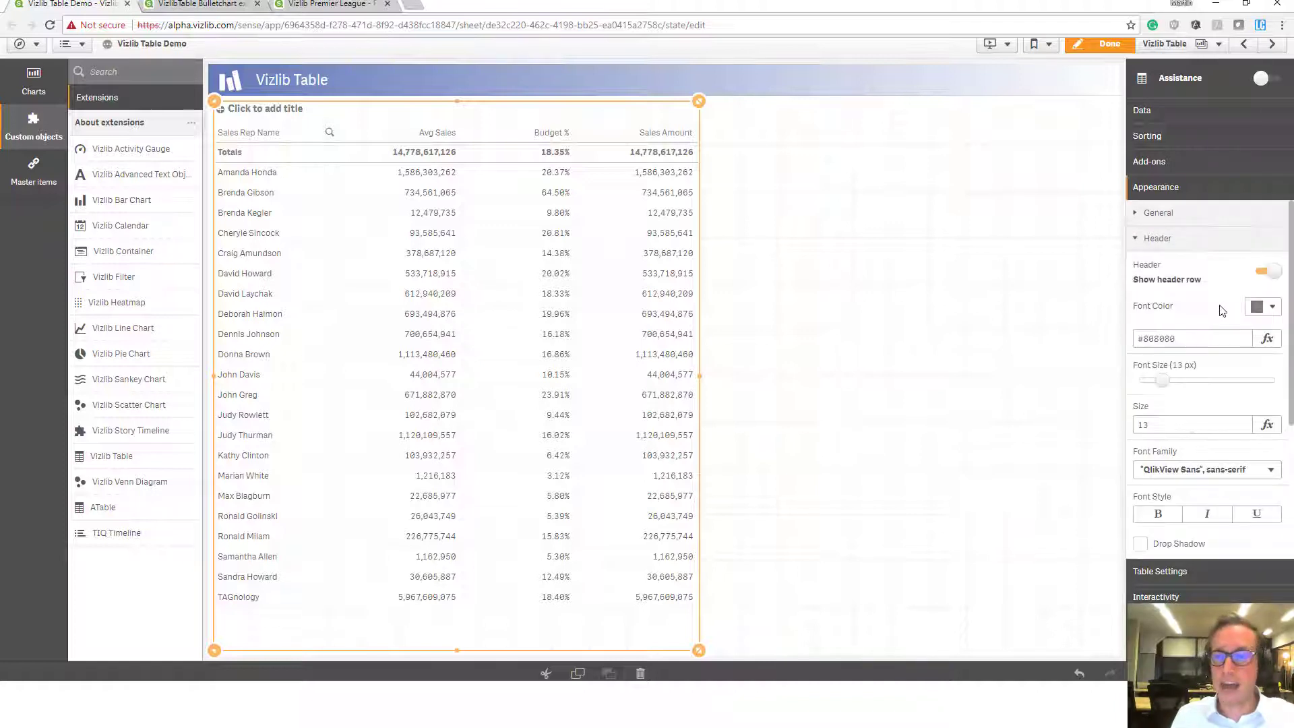
click(1183, 336)
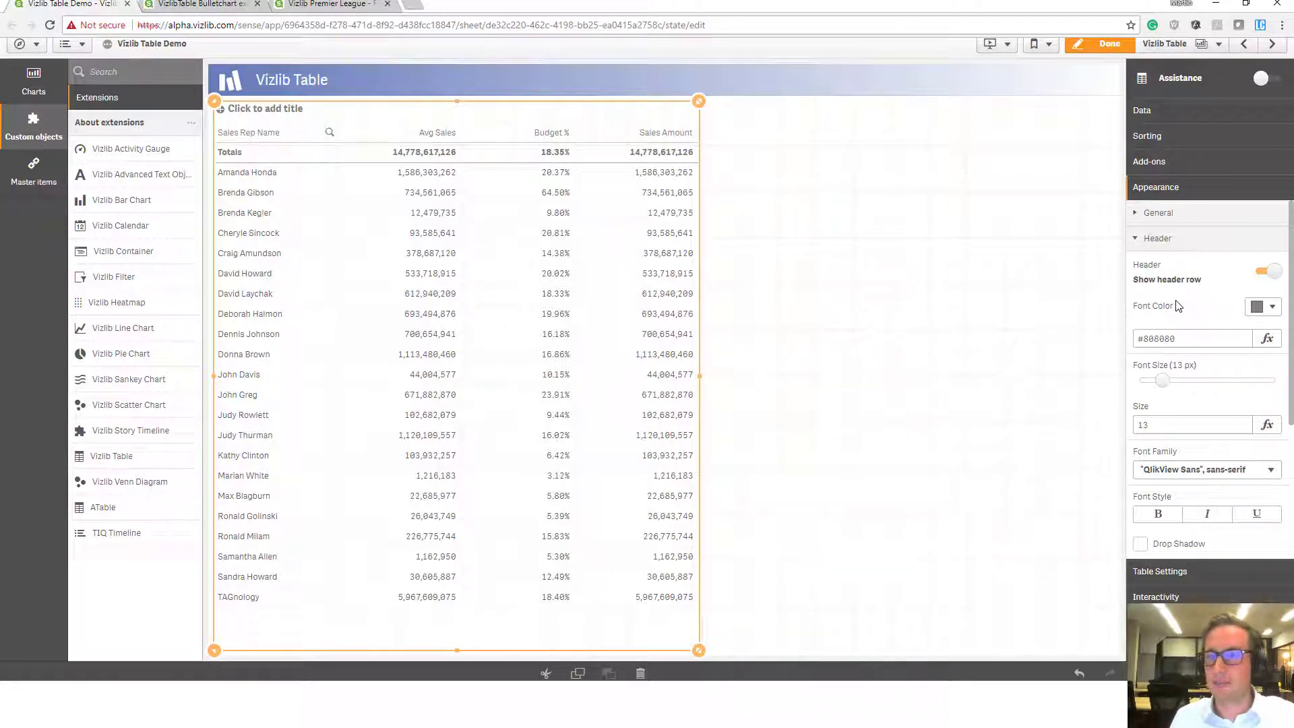
Set the header background to blue #4741ff and the header font colour to white #ffffff.
scroll(1179, 309, down, 3)
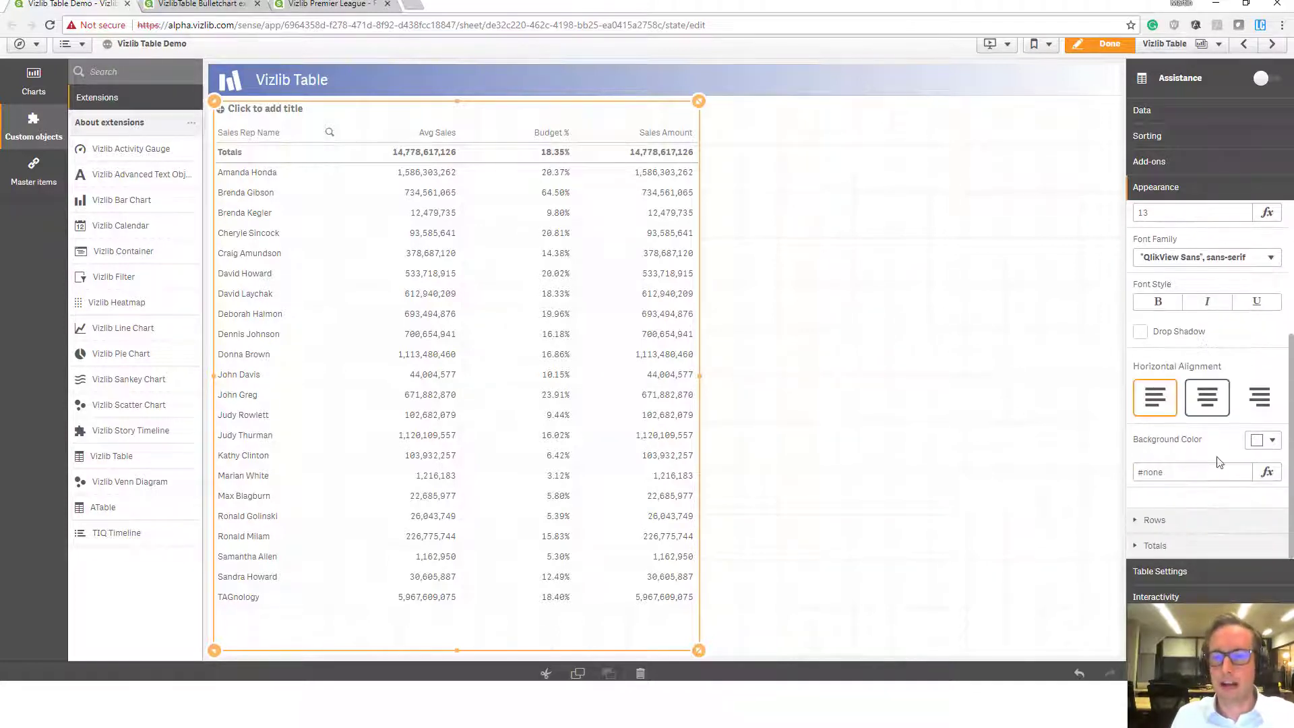
click(1271, 441)
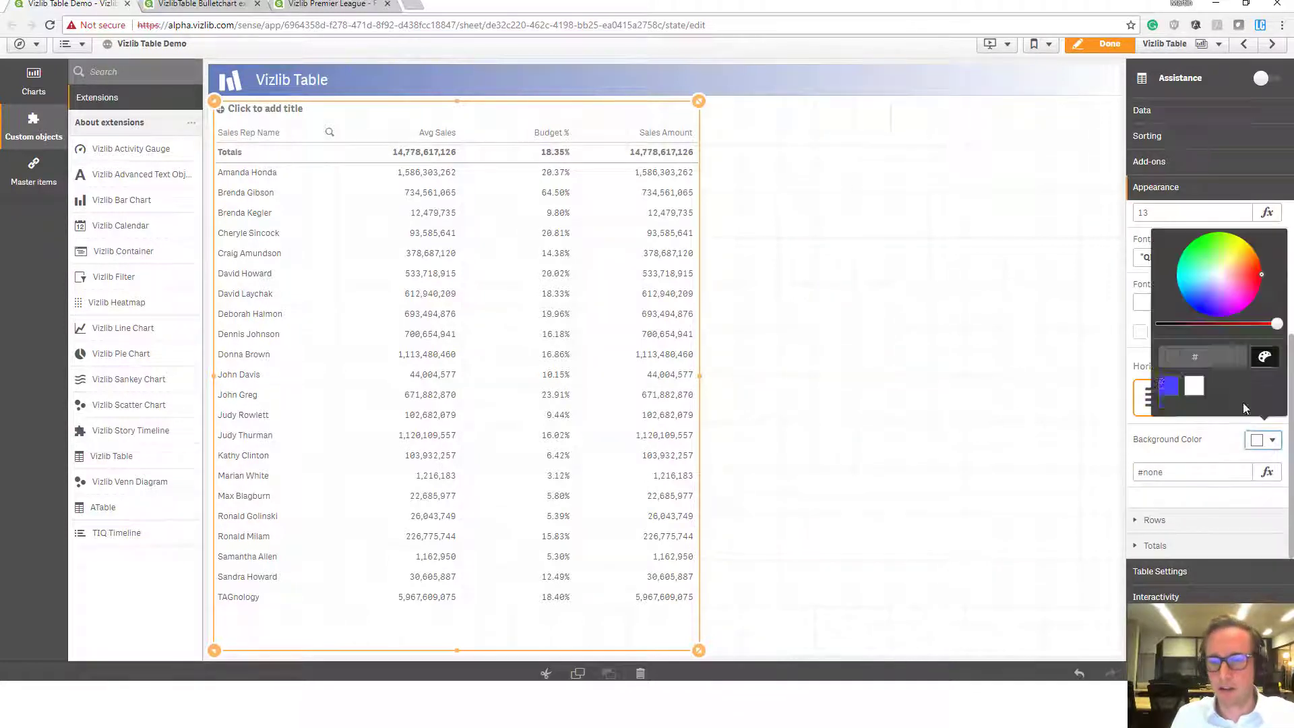
click(1168, 399)
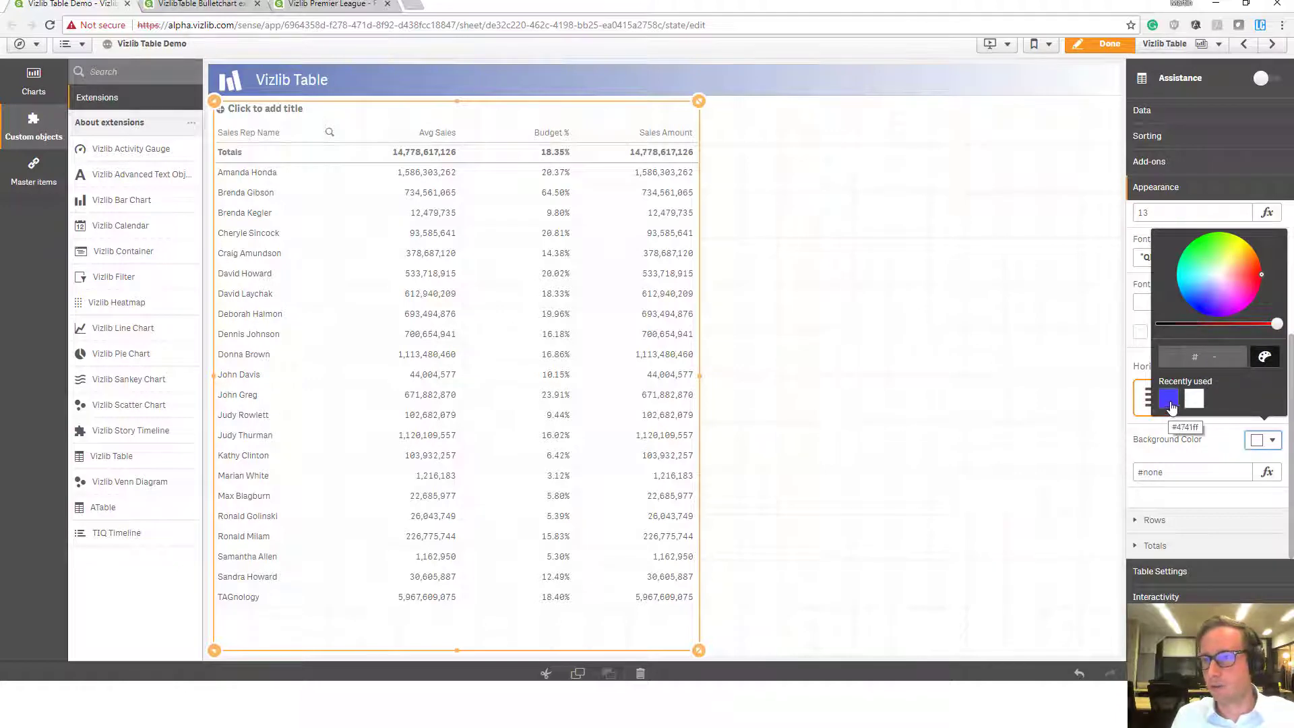
click(1185, 446)
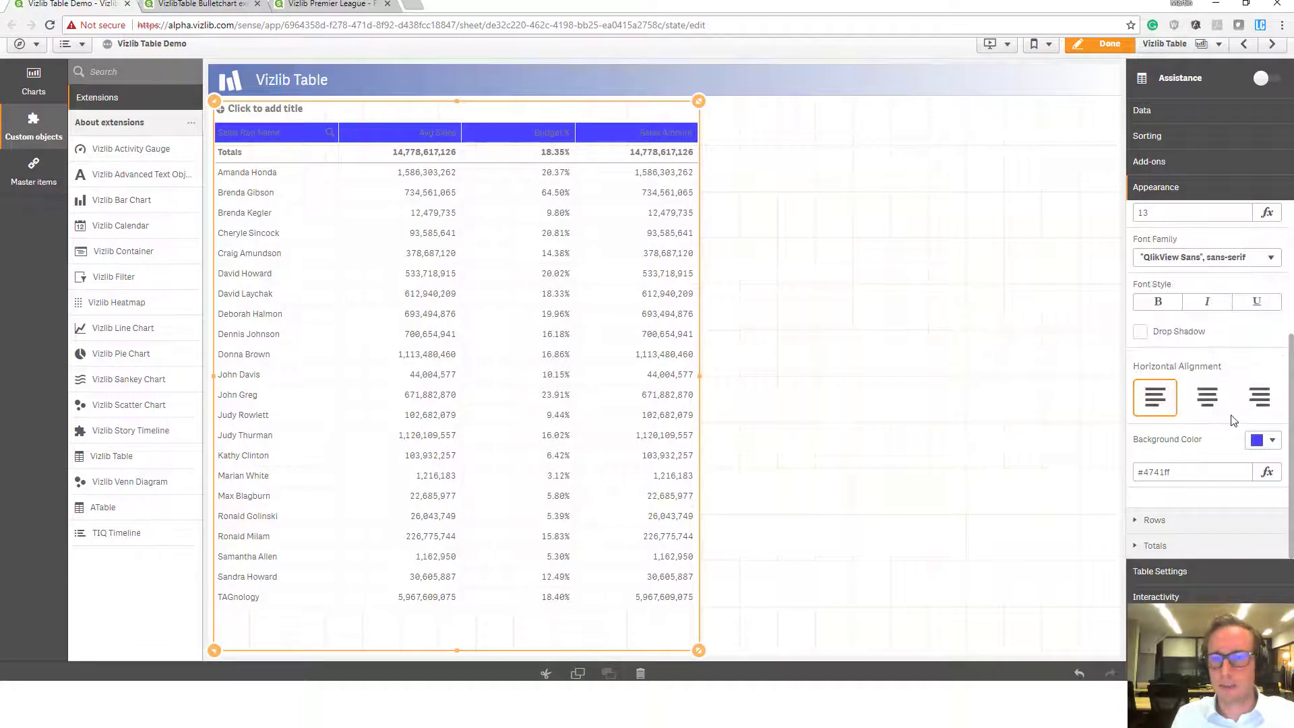
scroll(1225, 454, up, 3)
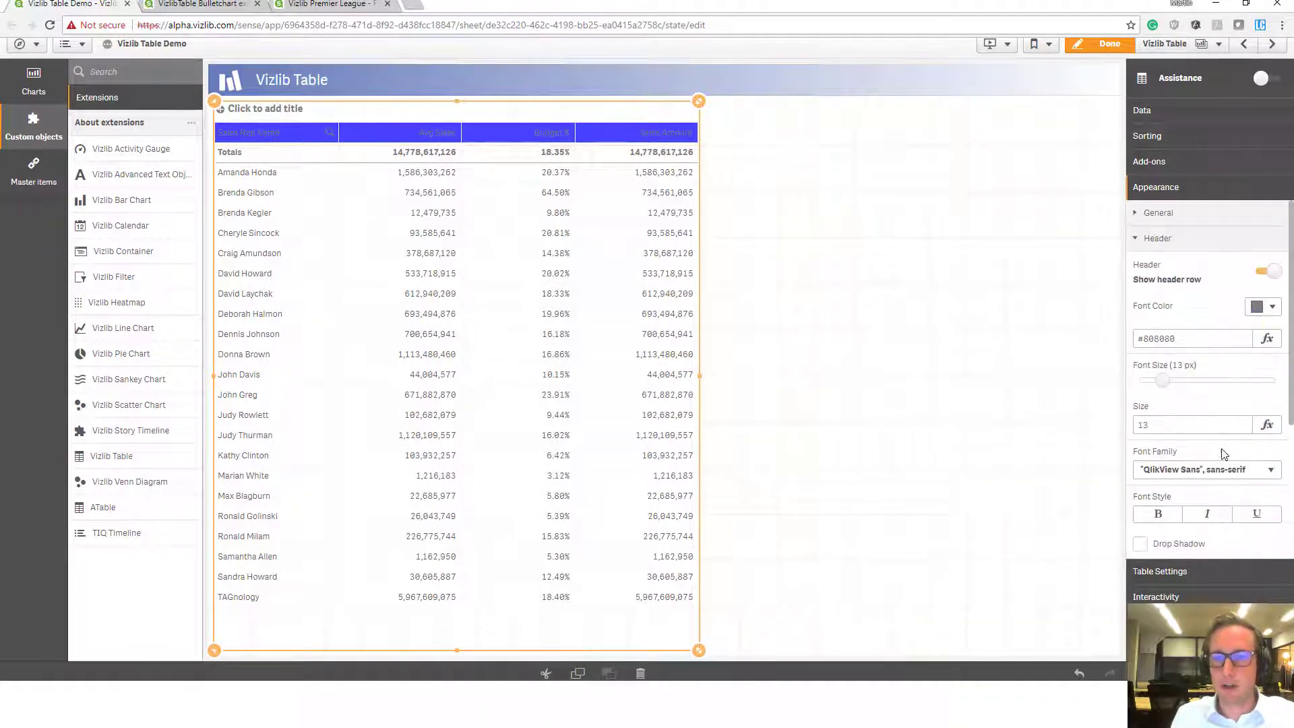
click(1270, 309)
click(1193, 265)
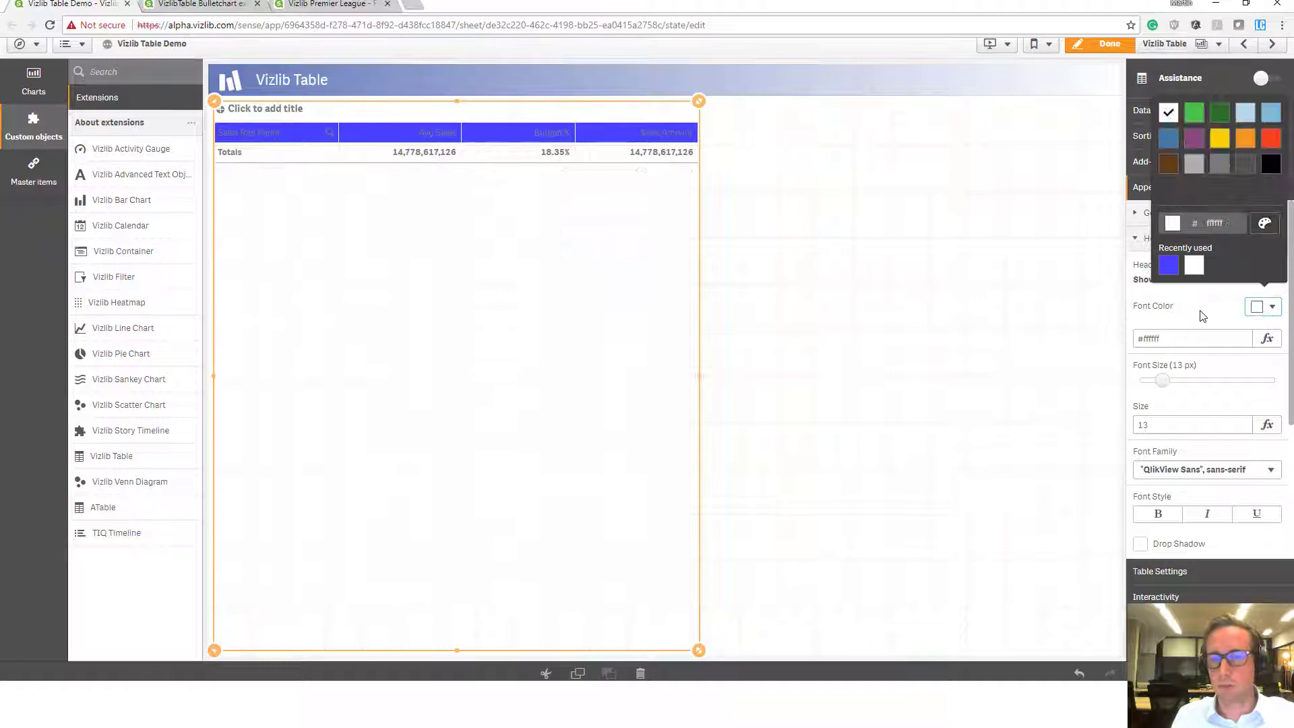
click(1199, 317)
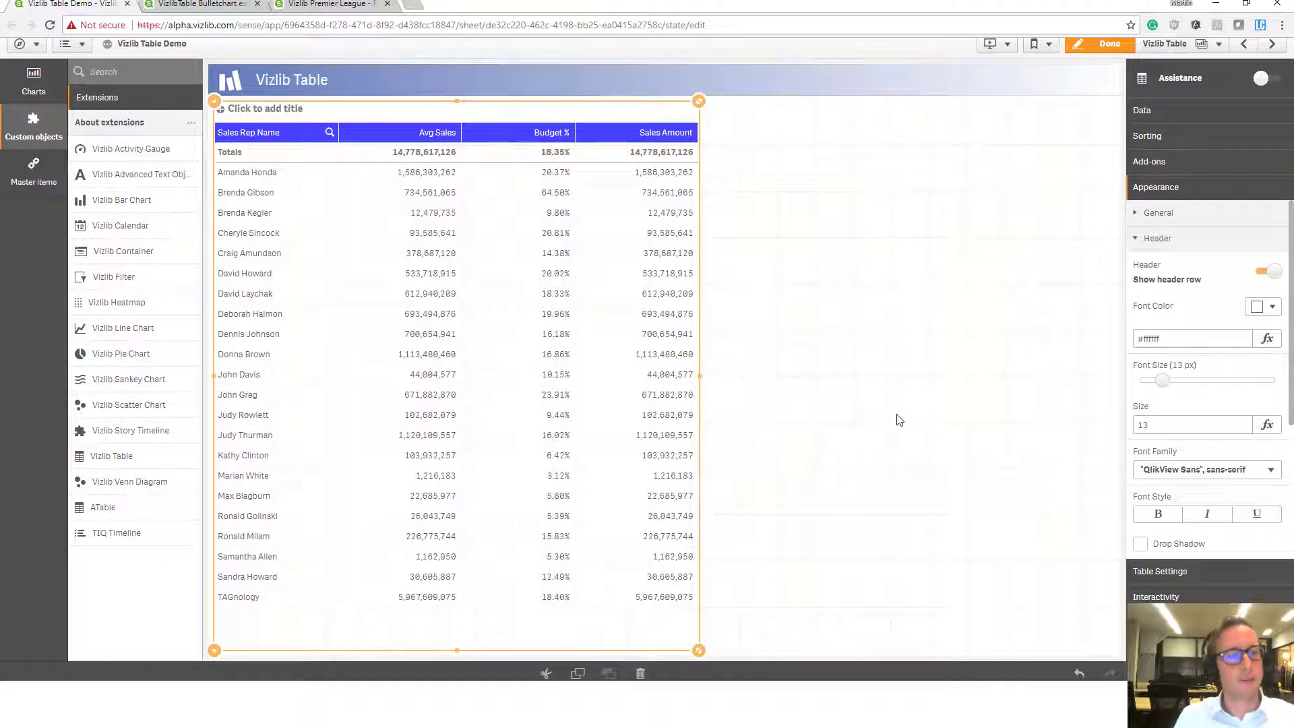
Collapse Header, then under Data collapse Sales Amount and expand Budget % to its Representation options.
click(1167, 237)
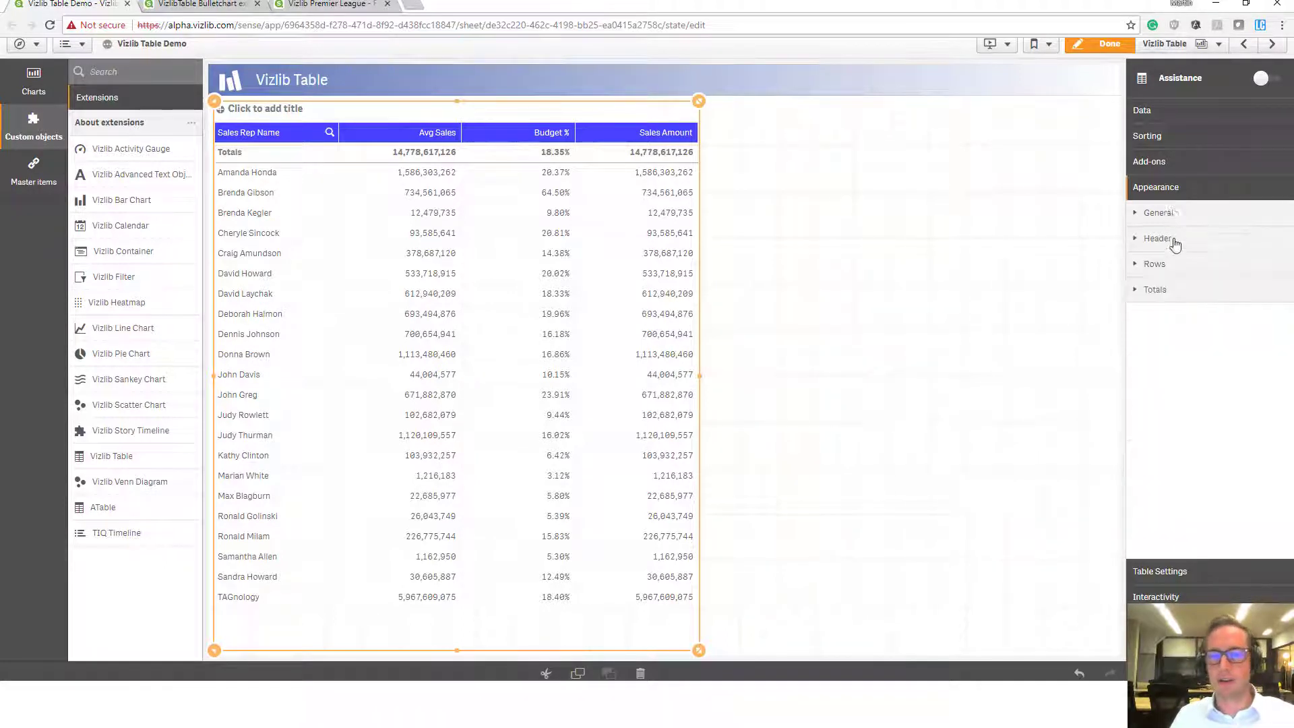
click(1152, 116)
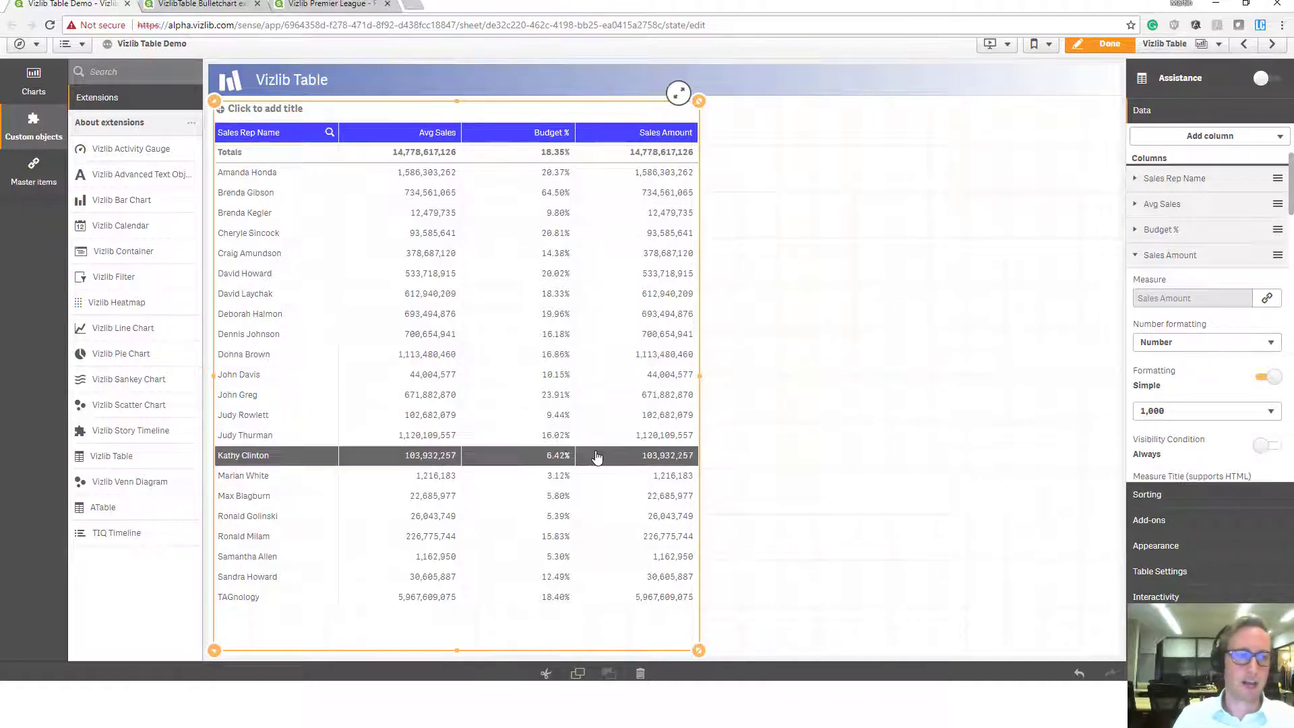
click(1189, 261)
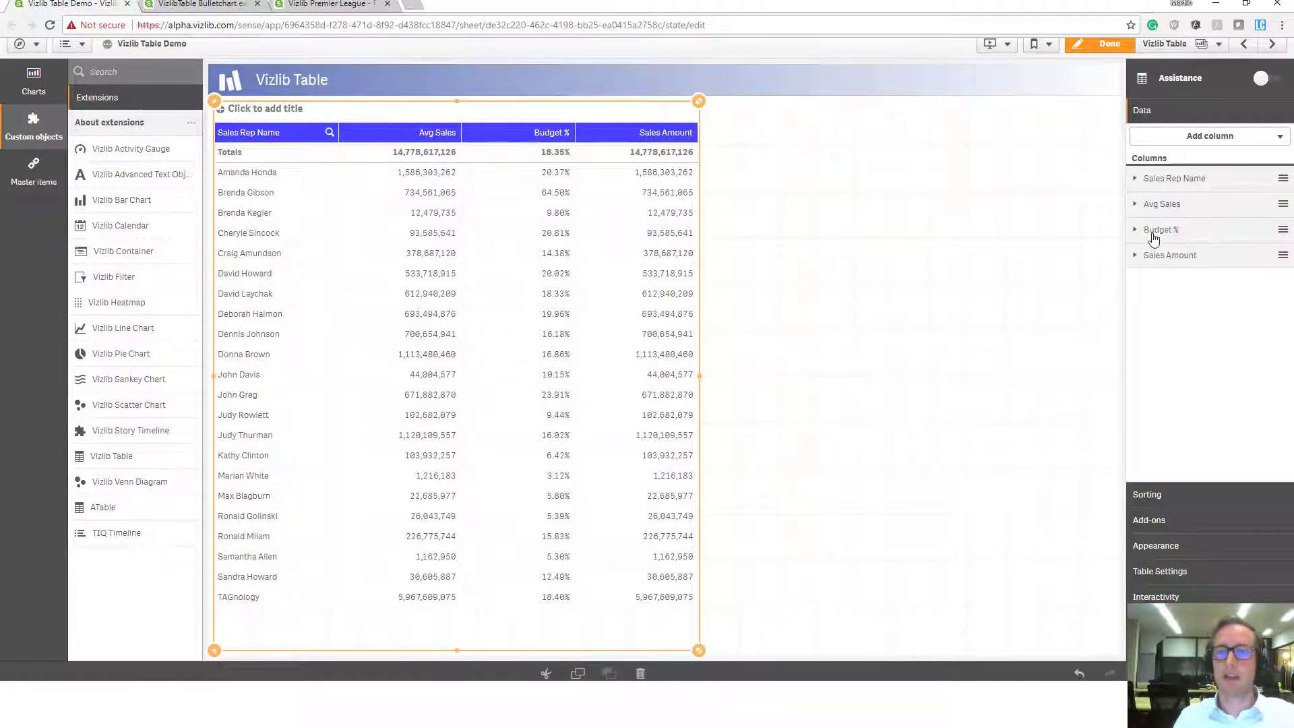
click(1154, 236)
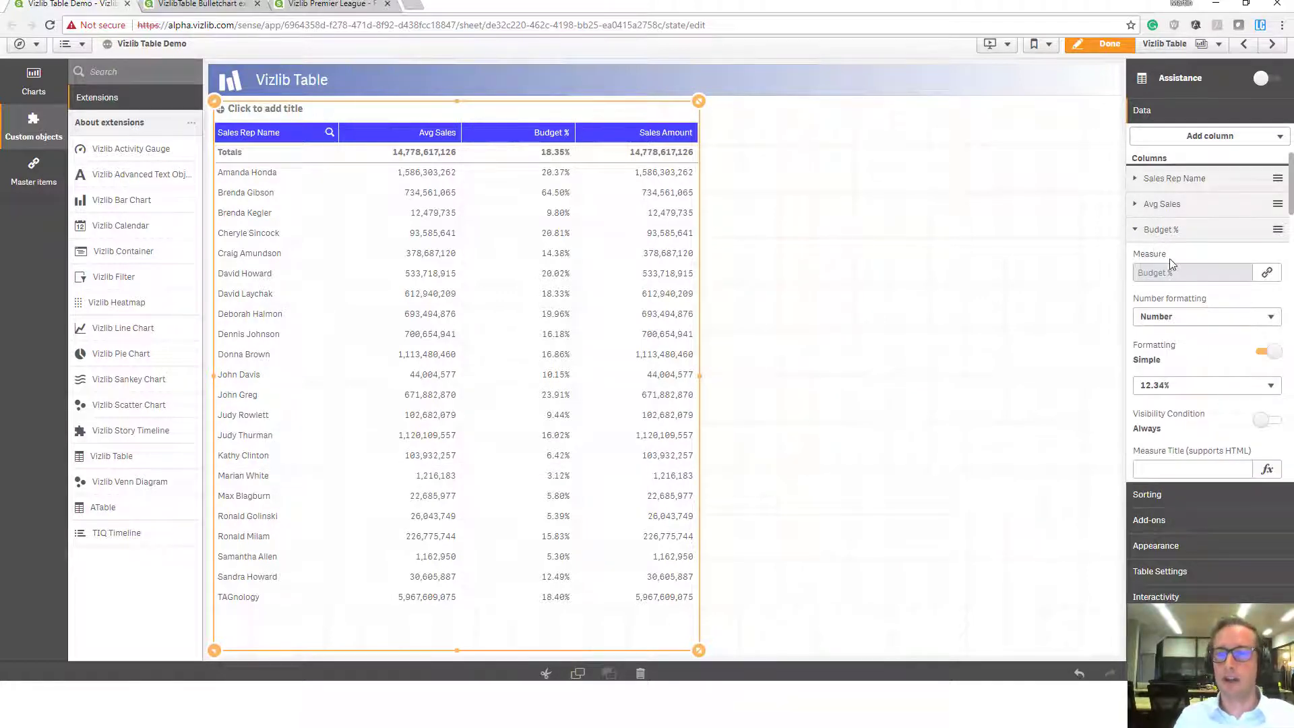
scroll(1169, 270, down, 3)
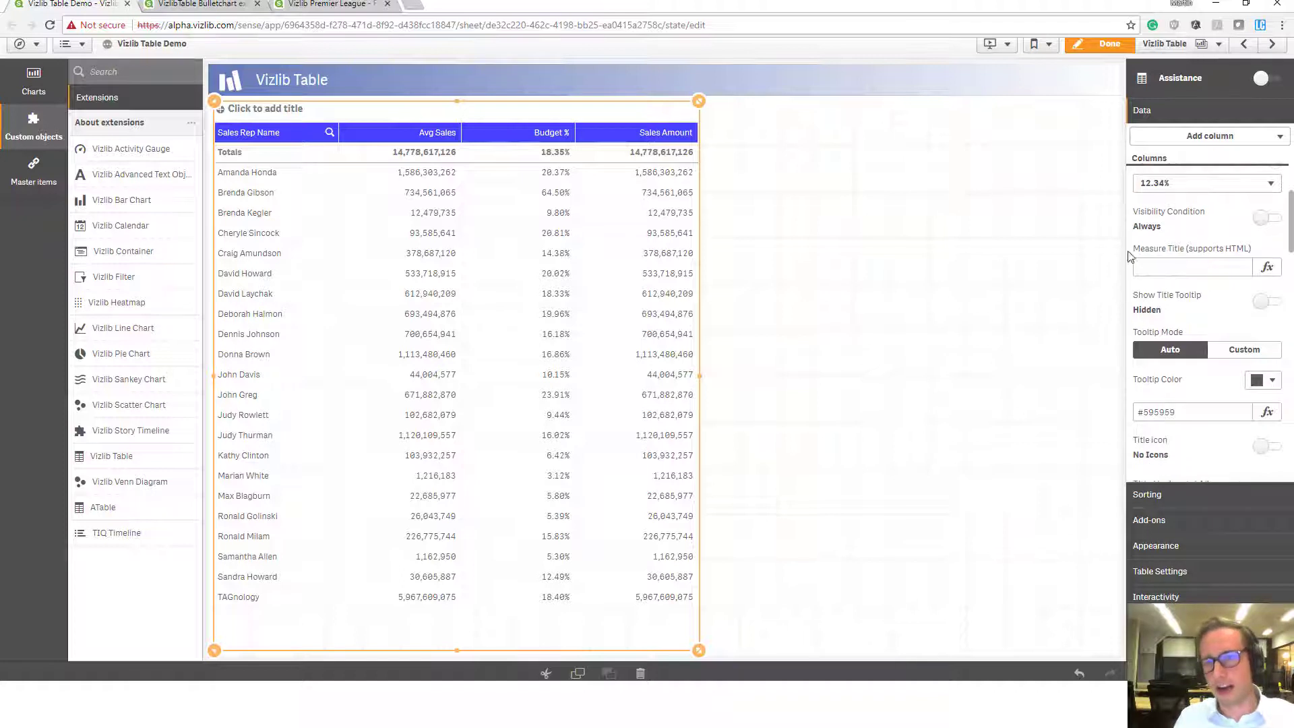
click(1162, 262)
scroll(1161, 262, down, 1)
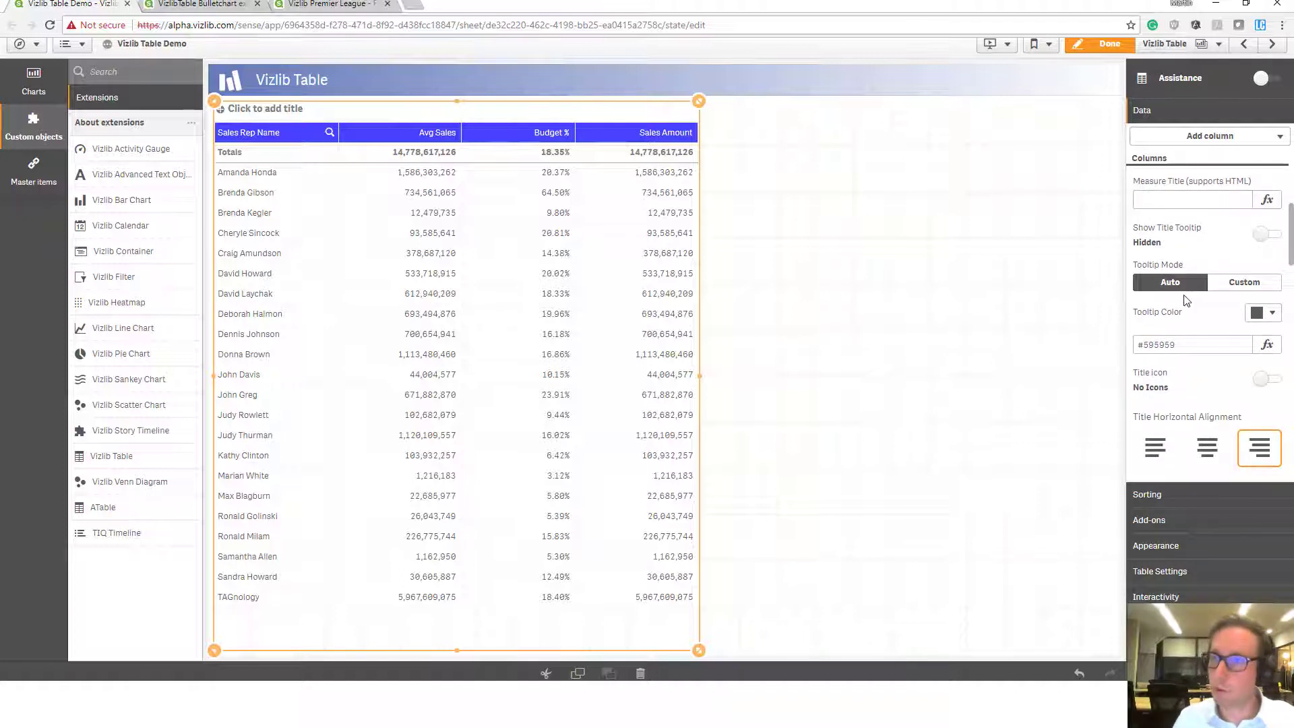
scroll(1185, 300, down, 4)
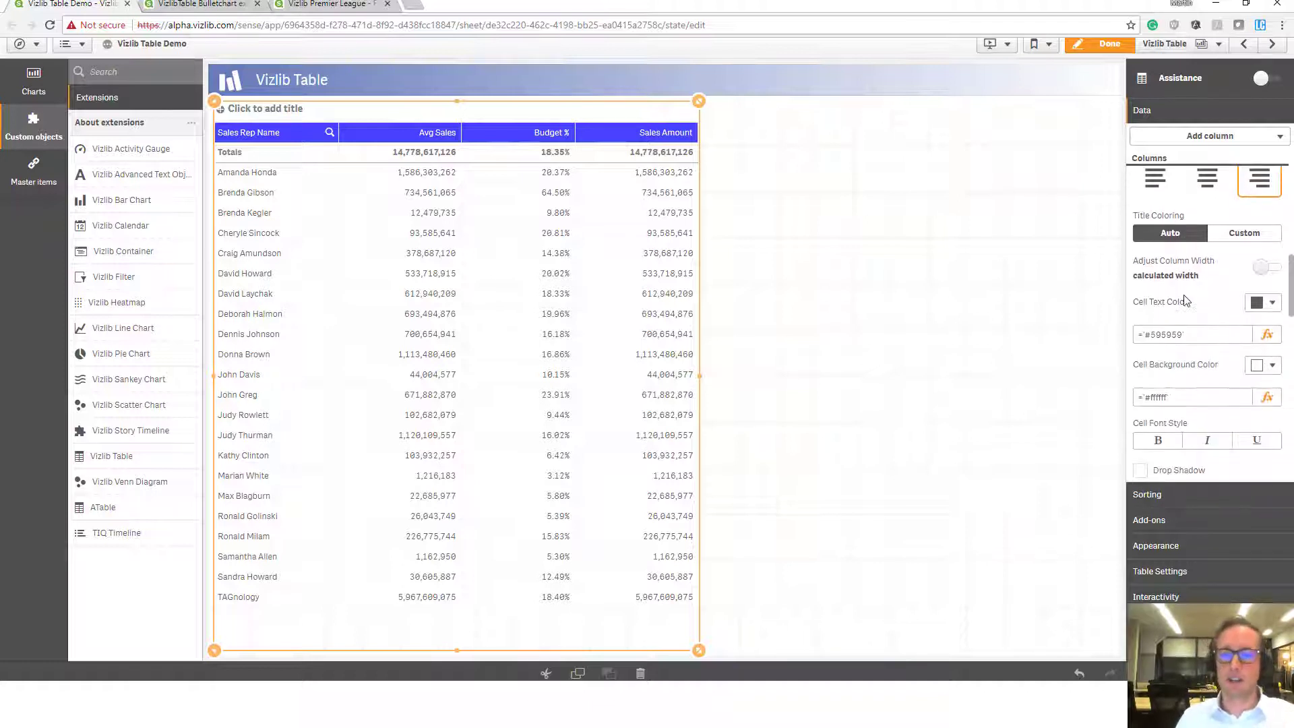
scroll(1185, 300, down, 4)
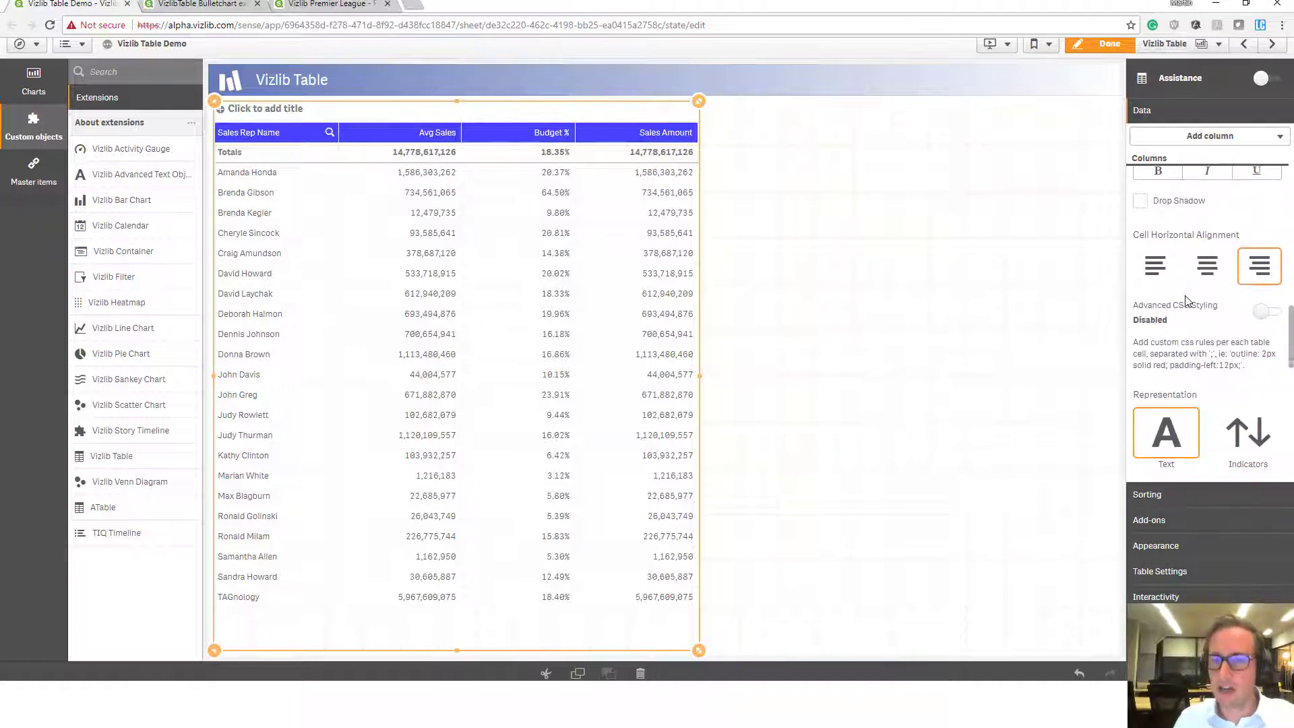
scroll(1185, 300, down, 3)
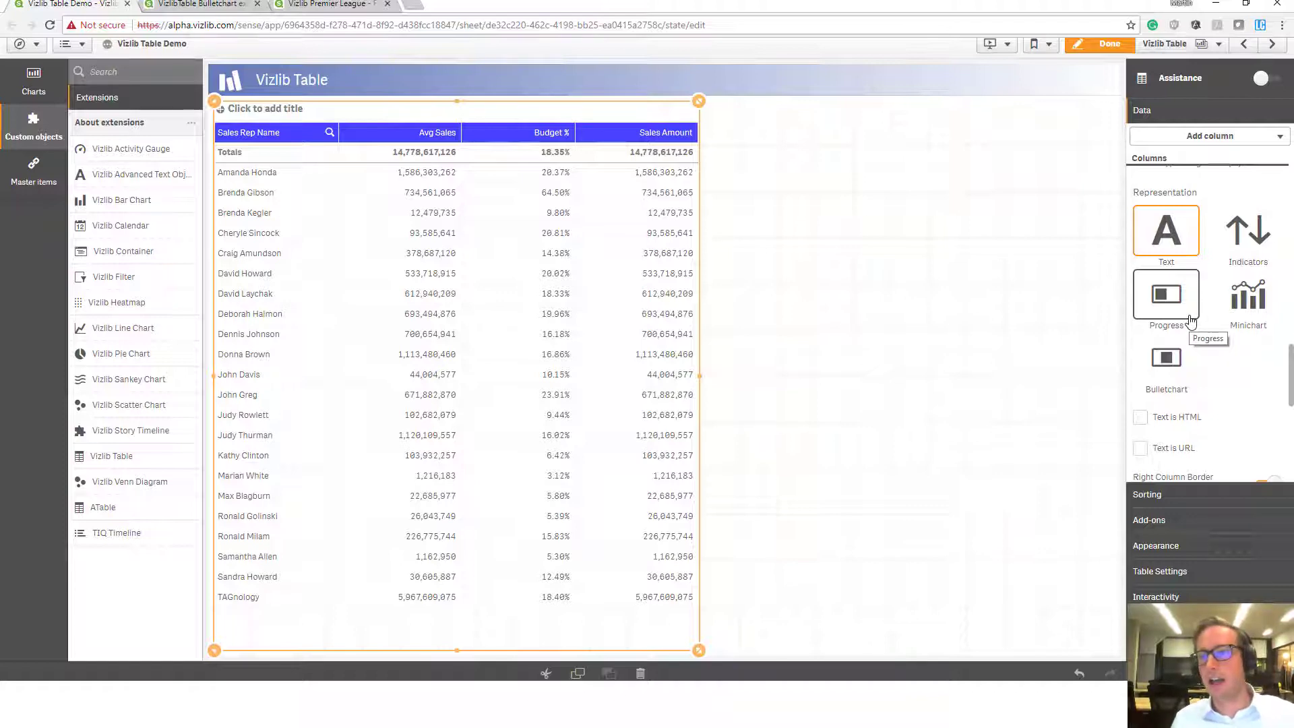
Change the Budget % representation from Text to Progress bars.
click(1190, 318)
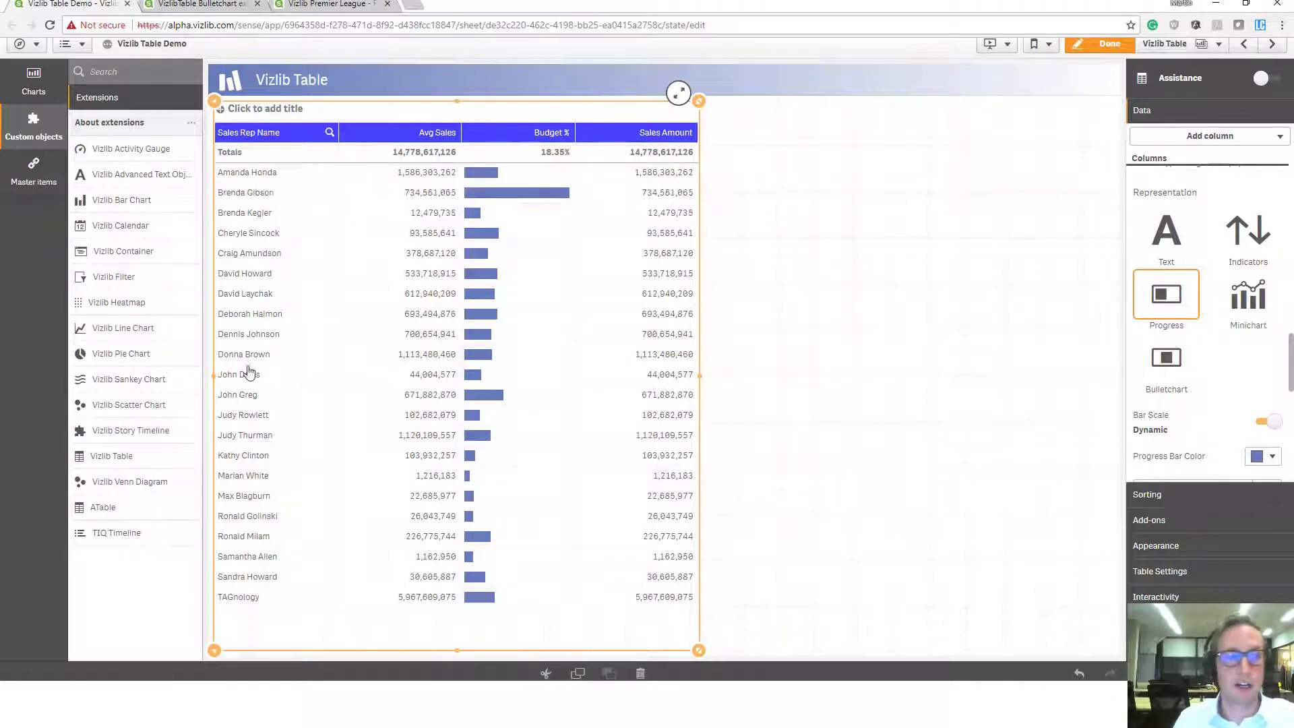
scroll(1218, 383, down, 2)
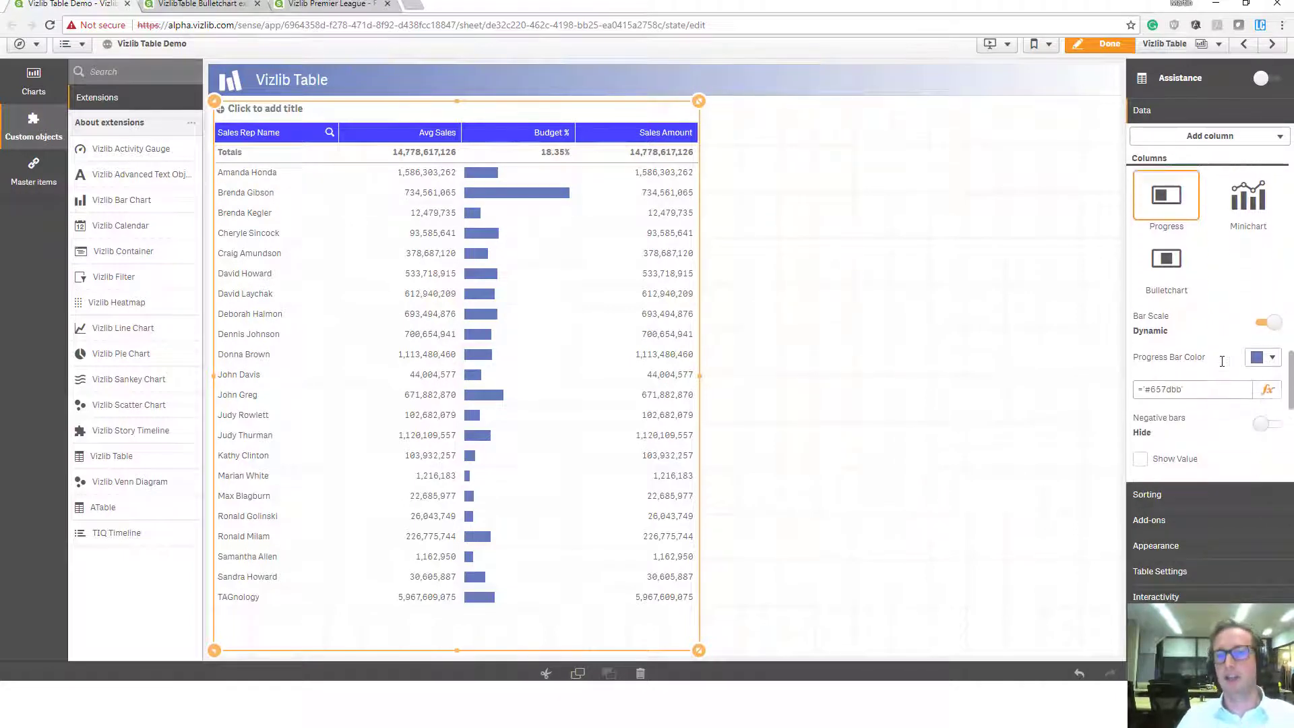
Colour the Budget % progress bars blue #4741ff and collapse the Budget % column settings.
click(1271, 322)
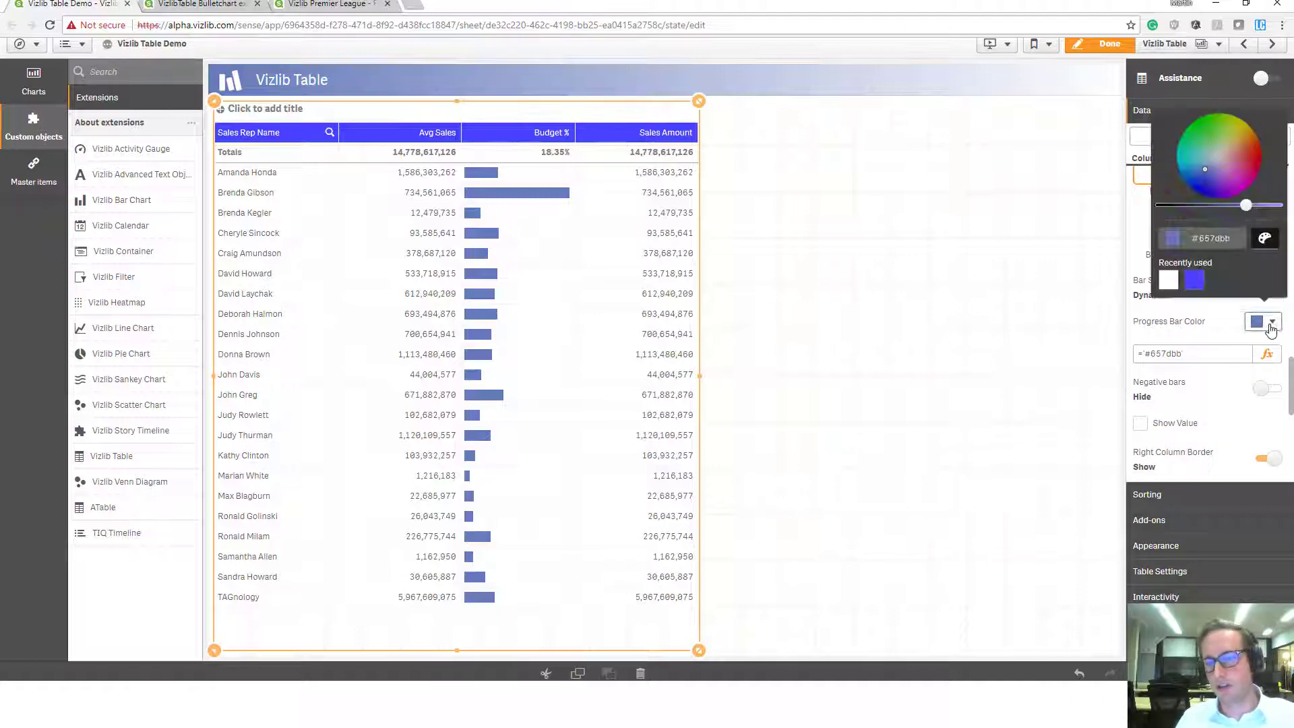
click(1193, 280)
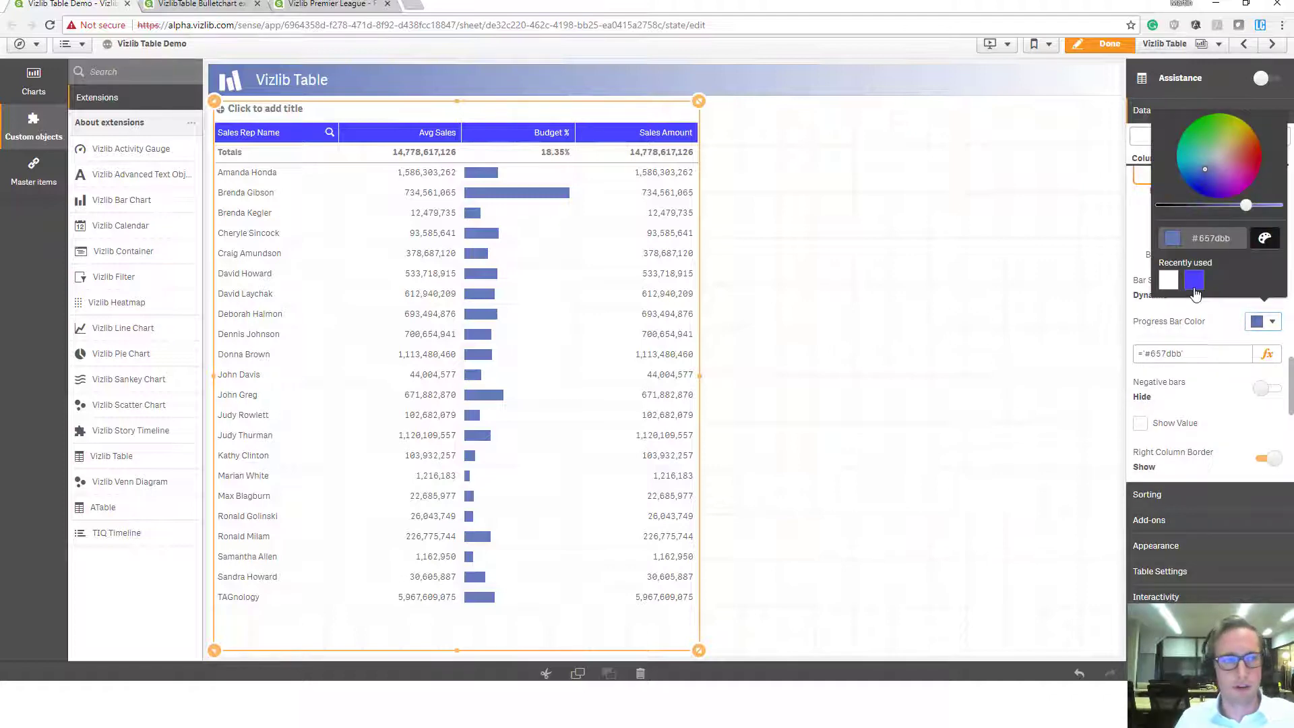
click(1190, 336)
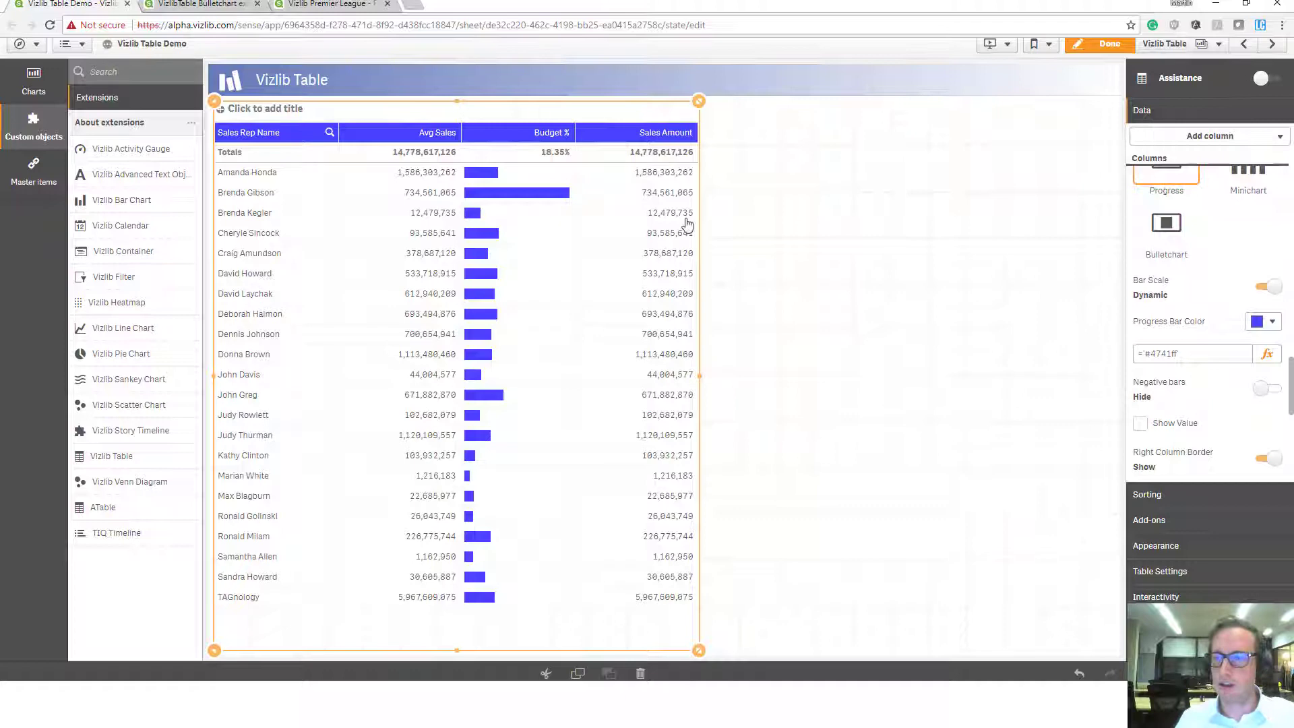
scroll(1216, 344, down, 2)
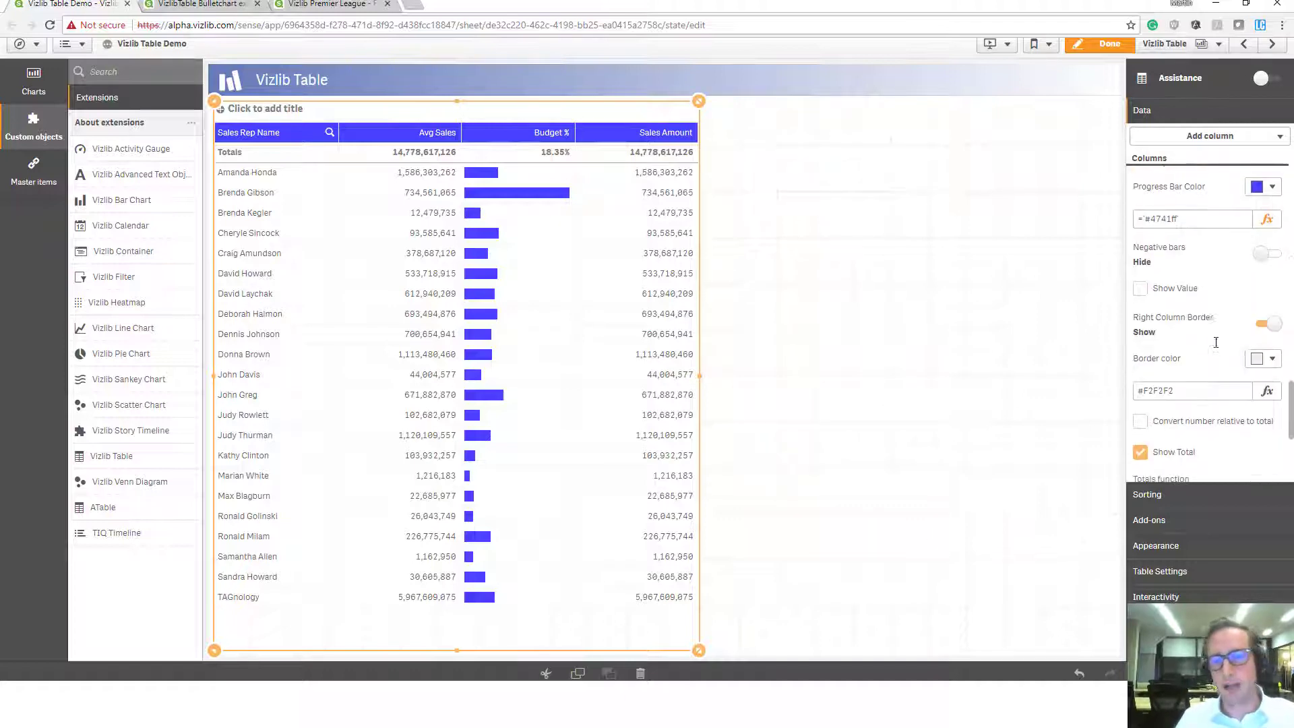
scroll(1210, 359, down, 6)
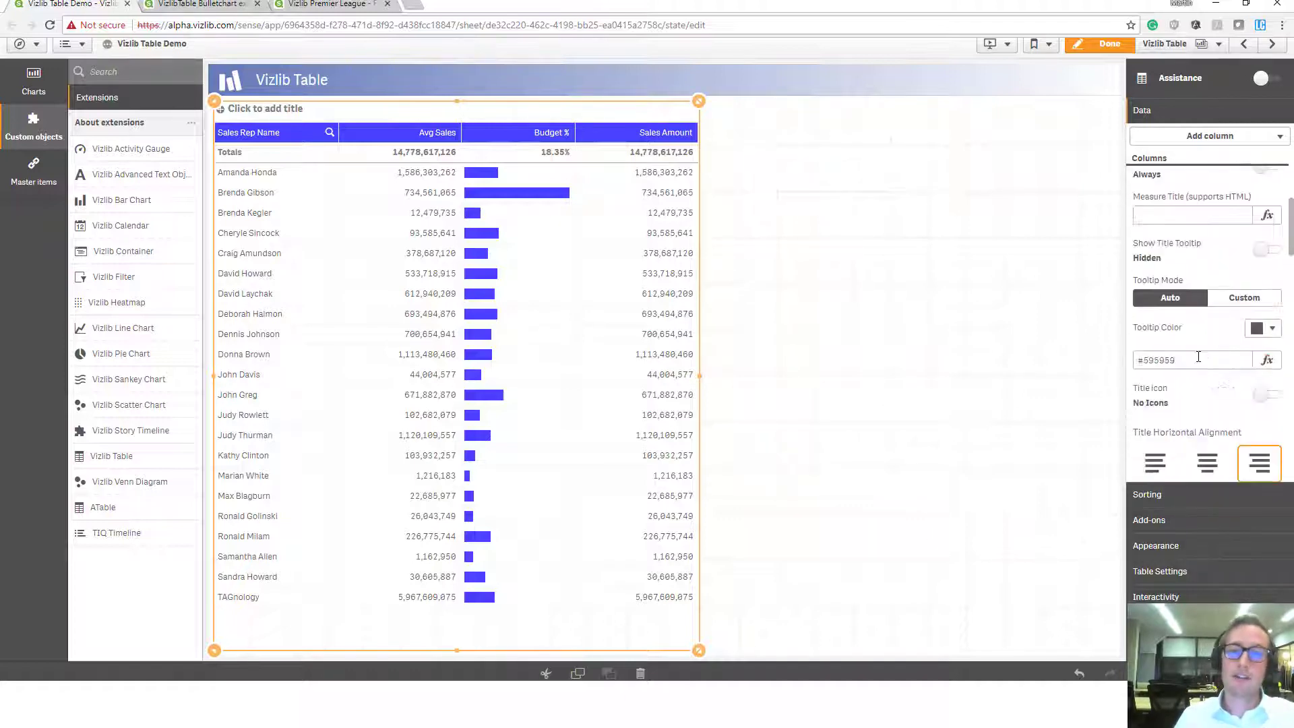
scroll(1199, 362, up, 8)
click(1164, 230)
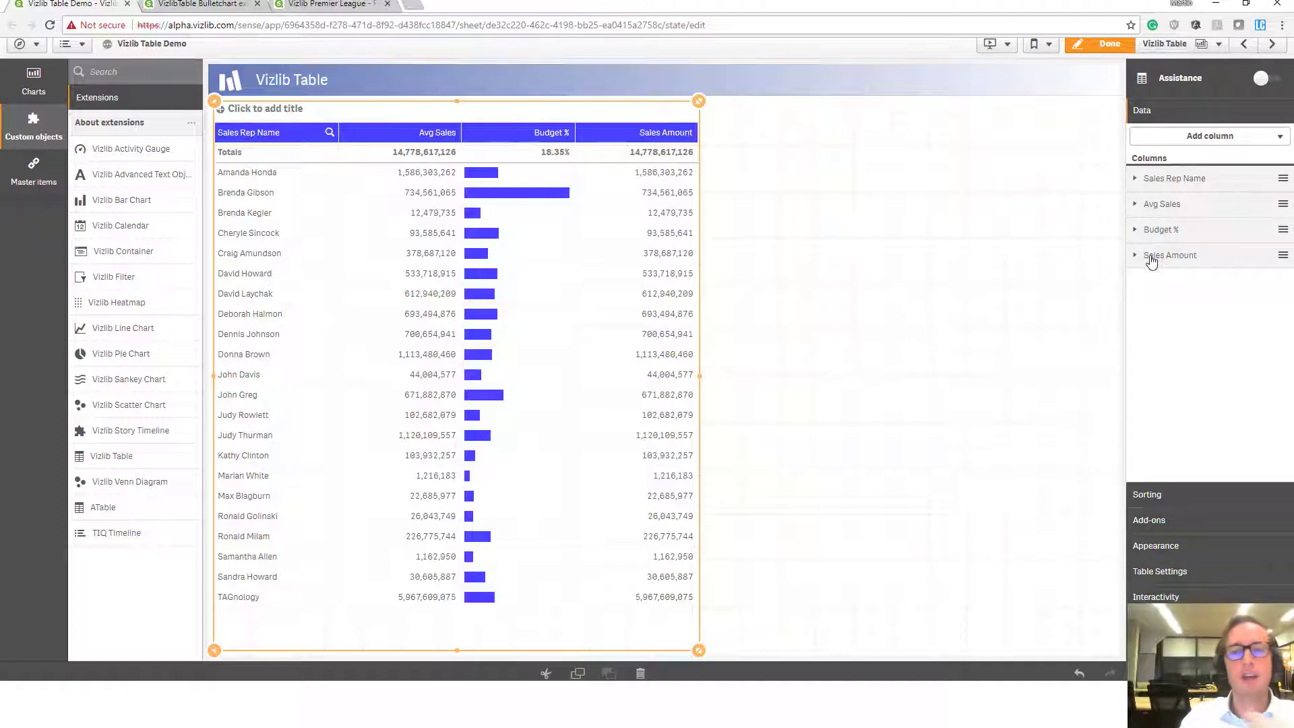
Show Sales Amount as a minichart using =YearMonth as the minichart dimension.
click(1151, 259)
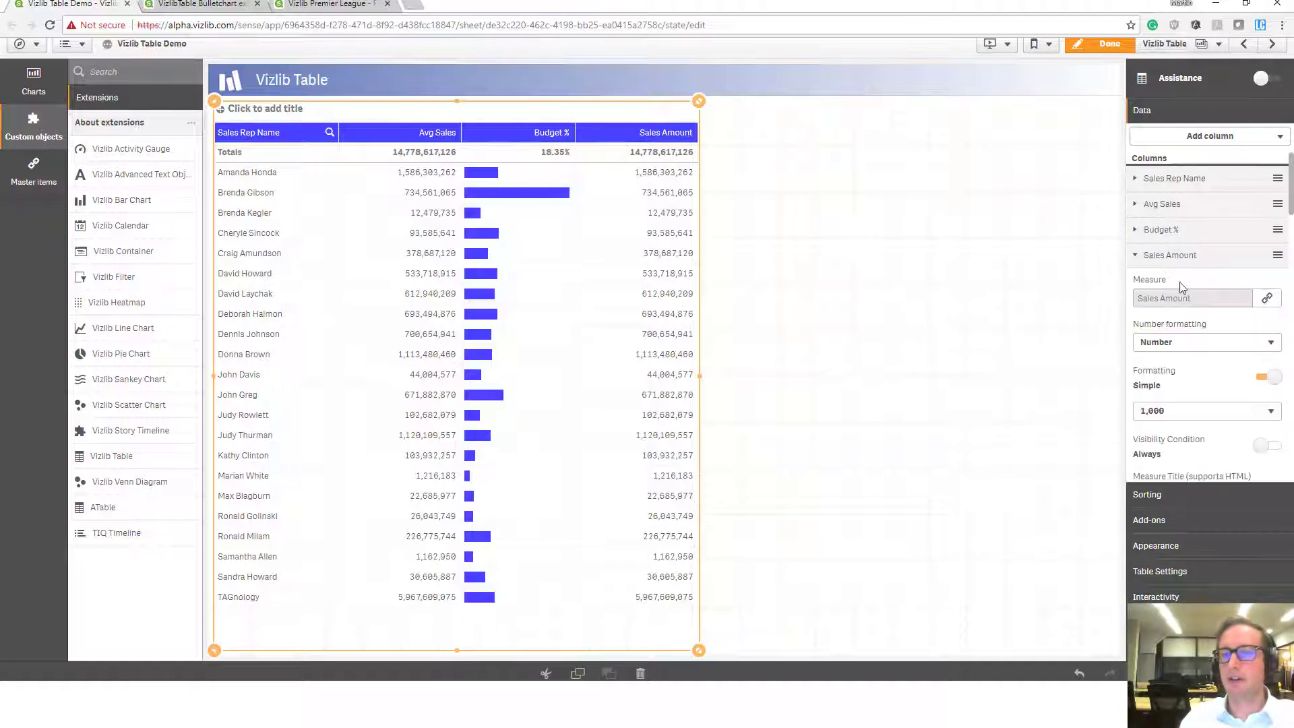
scroll(1179, 287, down, 10)
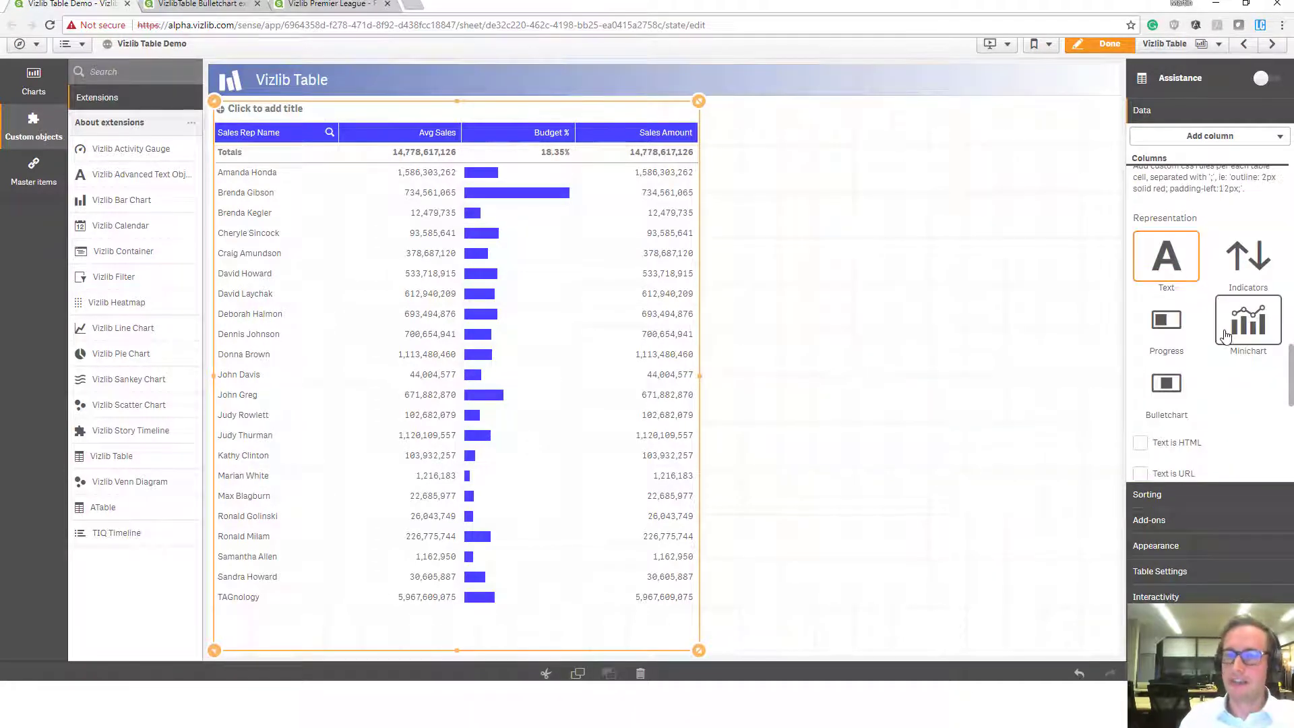
scroll(1224, 337, down, 1)
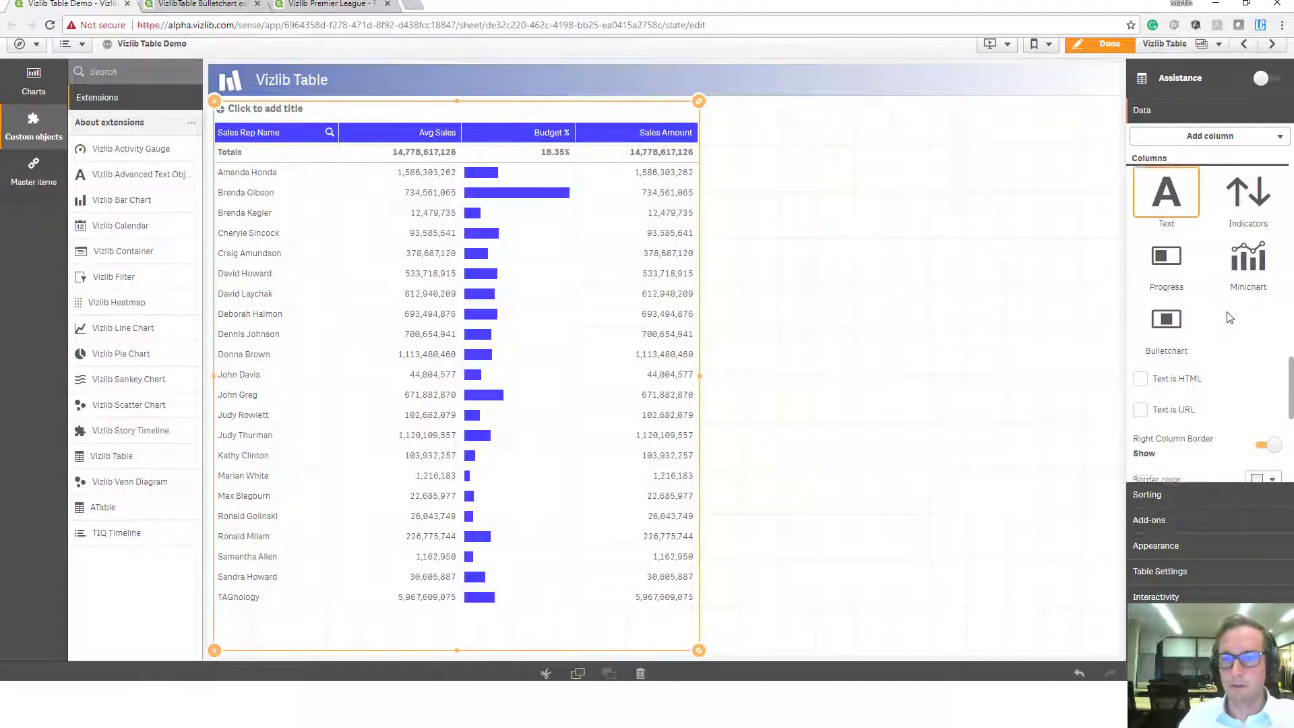
scroll(1224, 317, up, 1)
click(1241, 327)
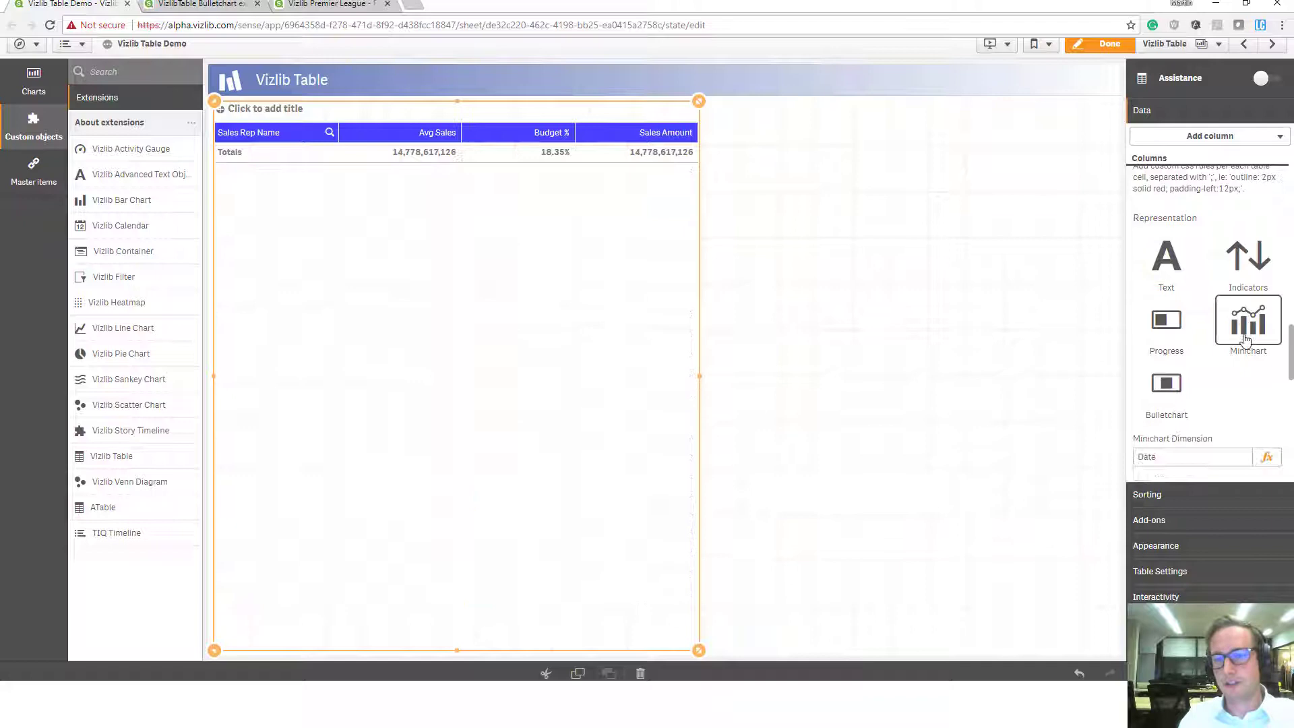
scroll(1241, 341, down, 1)
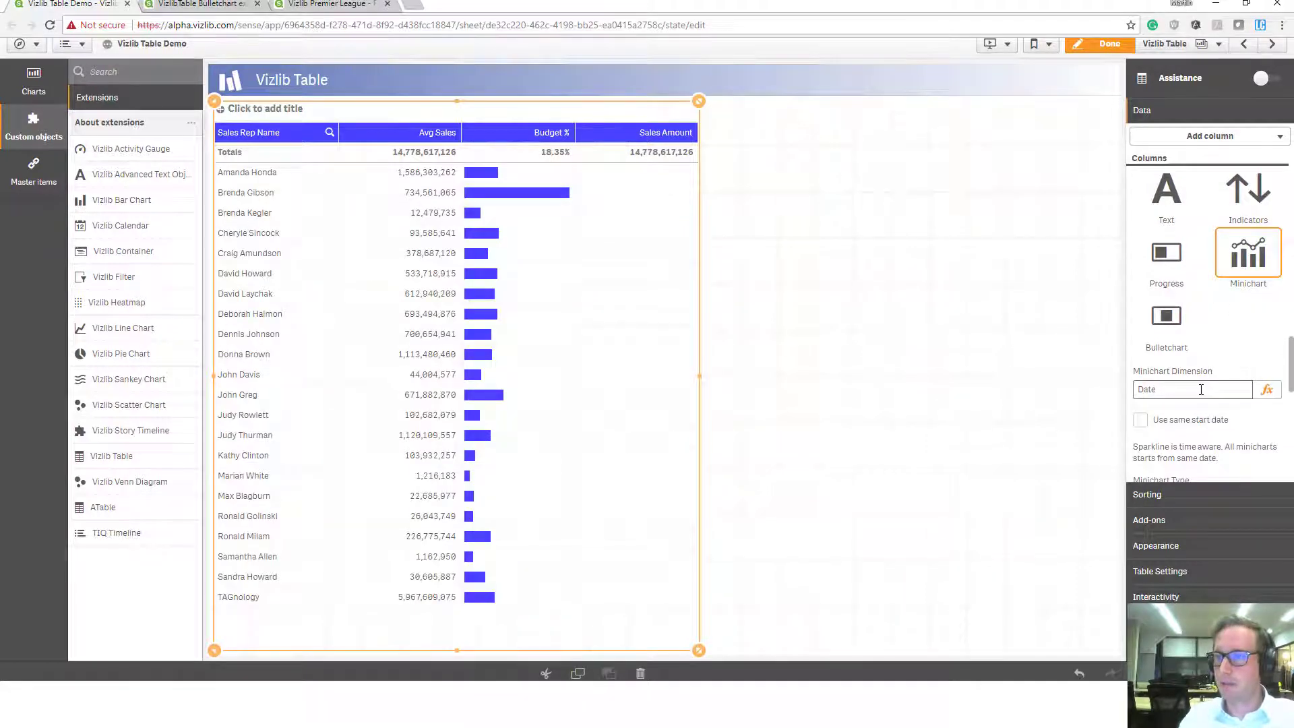
click(1201, 389)
text(=Y)
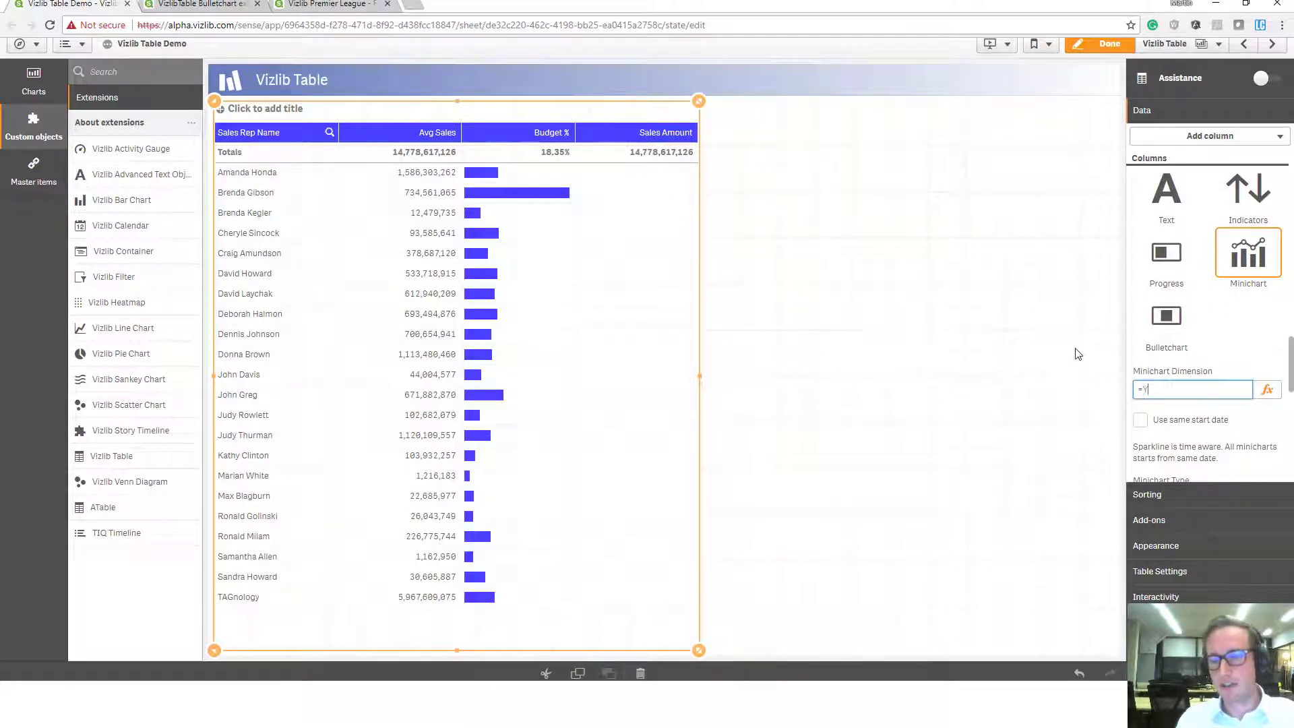
text(earMonth)
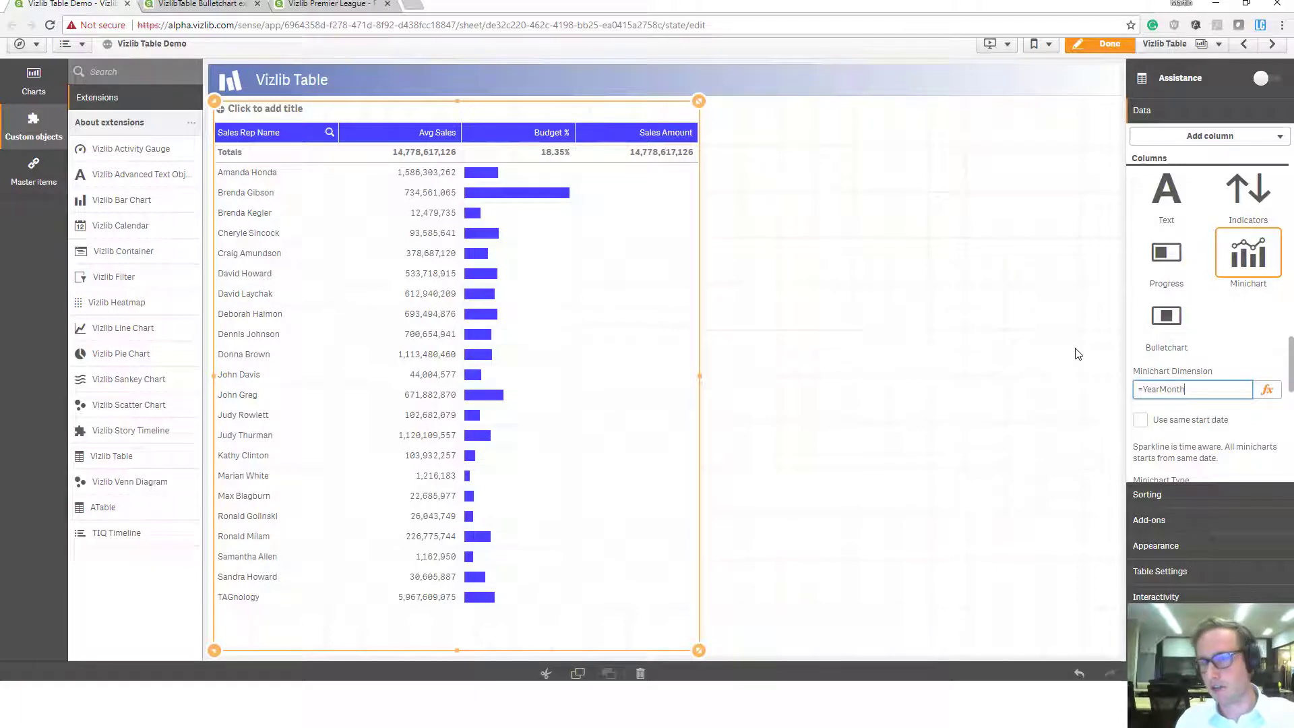
key(Return)
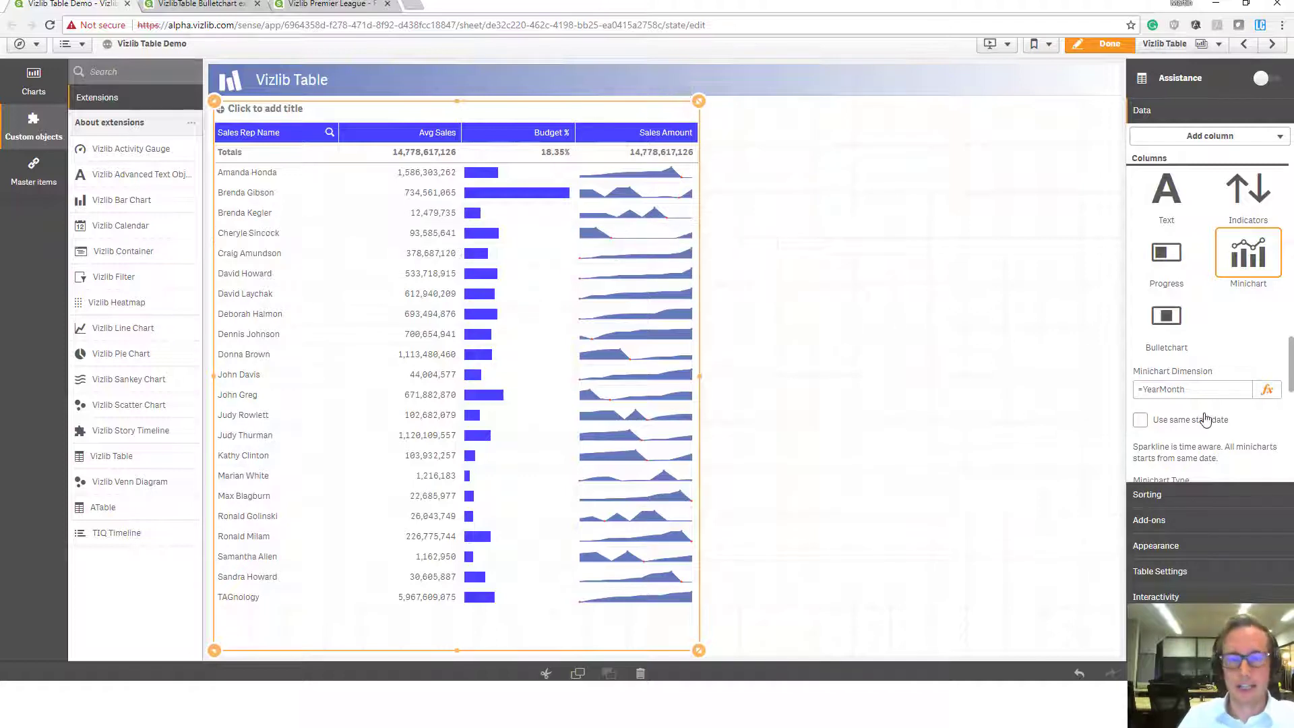
Set the Sales Amount sparkline area and line colours to #4741ff, with Styling left on Simple.
scroll(1212, 405, down, 3)
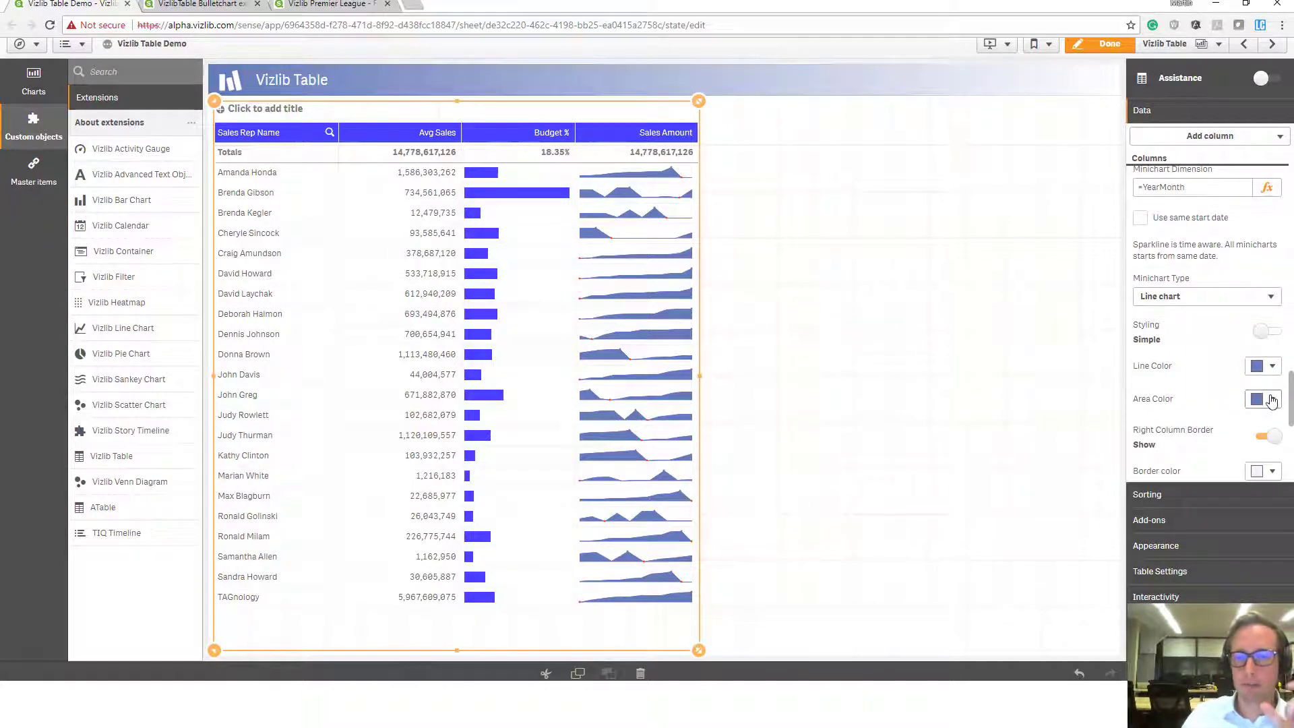
click(1260, 398)
click(1169, 357)
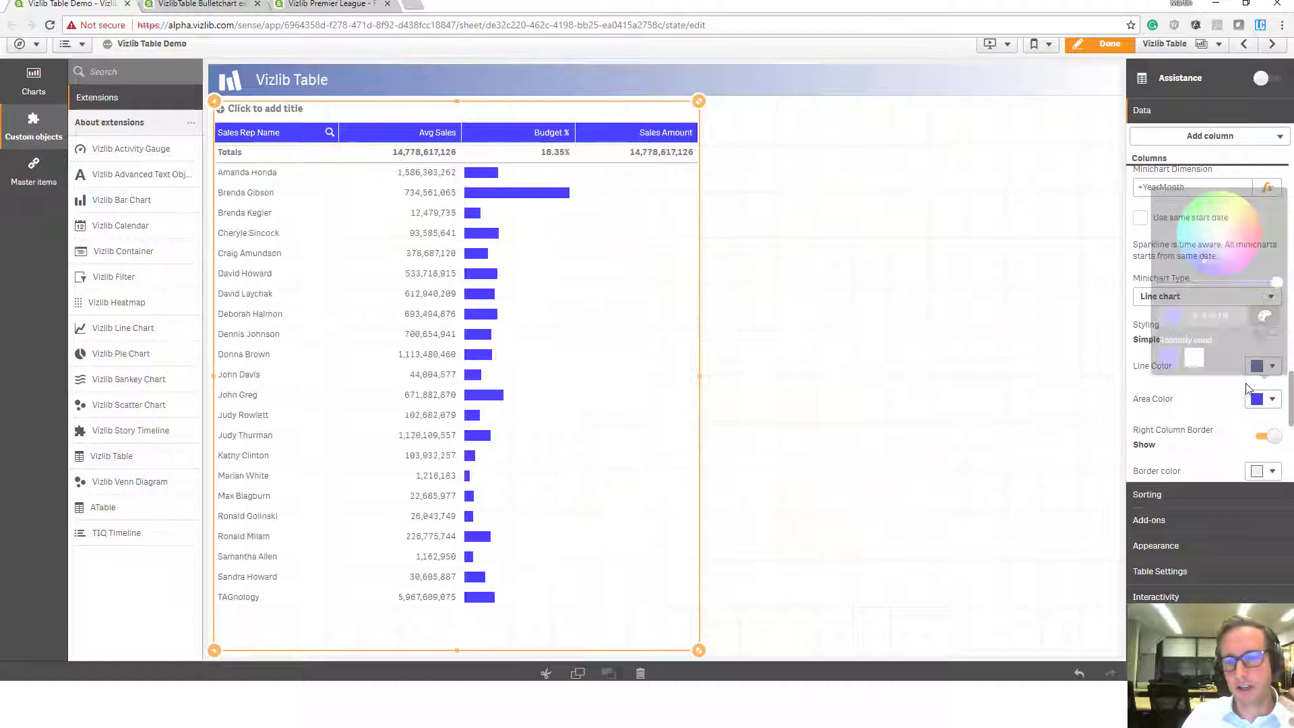
click(1263, 365)
click(1263, 365)
click(1168, 324)
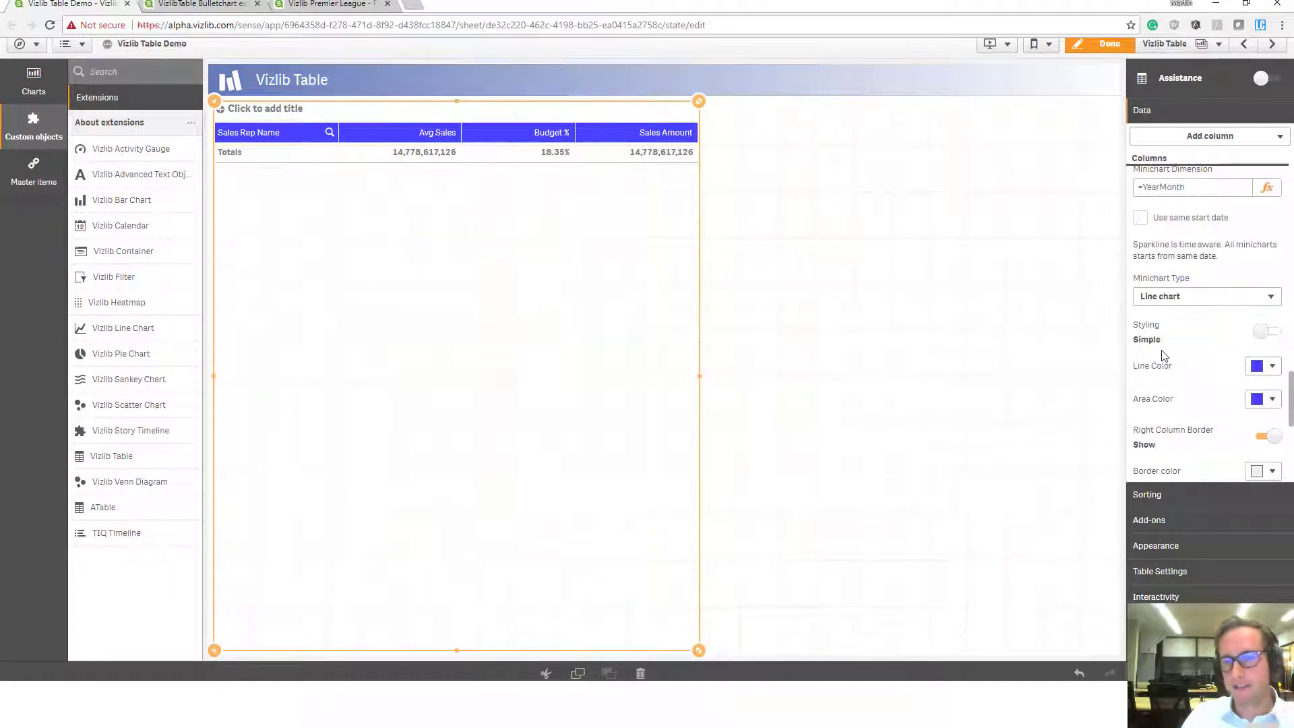
click(1269, 330)
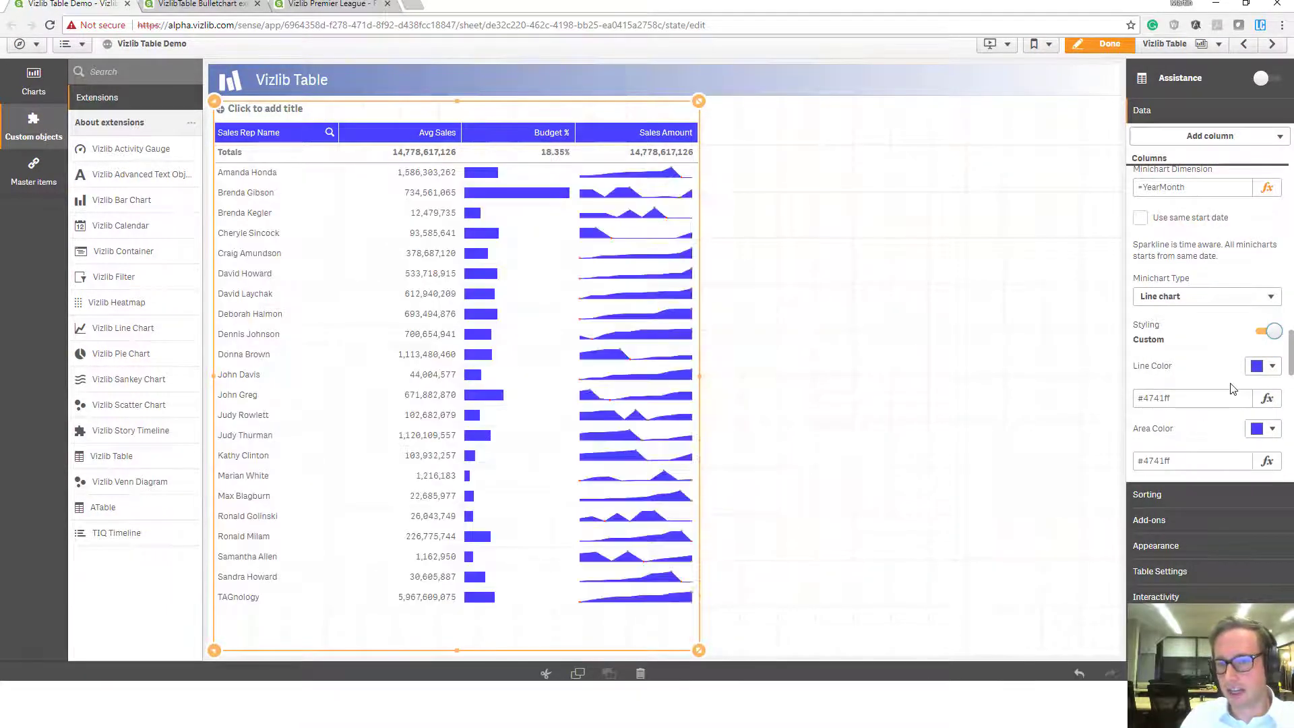
scroll(1227, 397, down, 3)
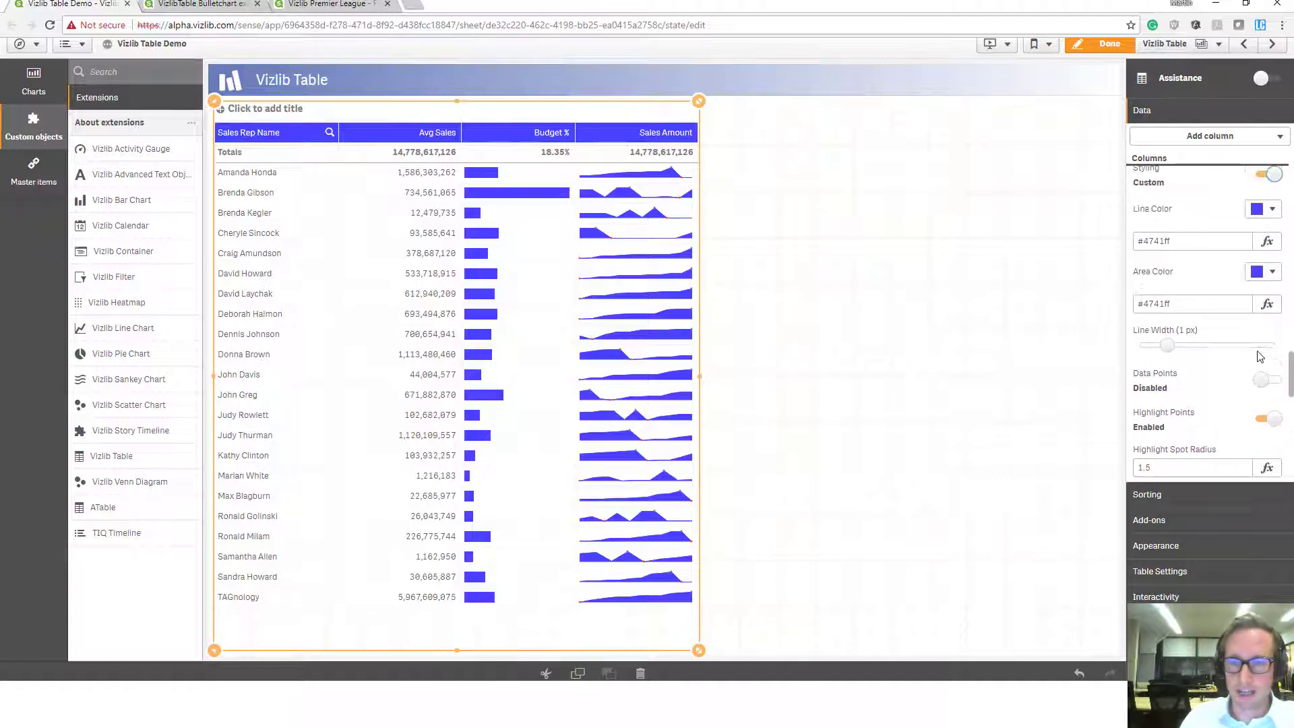
scroll(1264, 347, up, 2)
click(1261, 399)
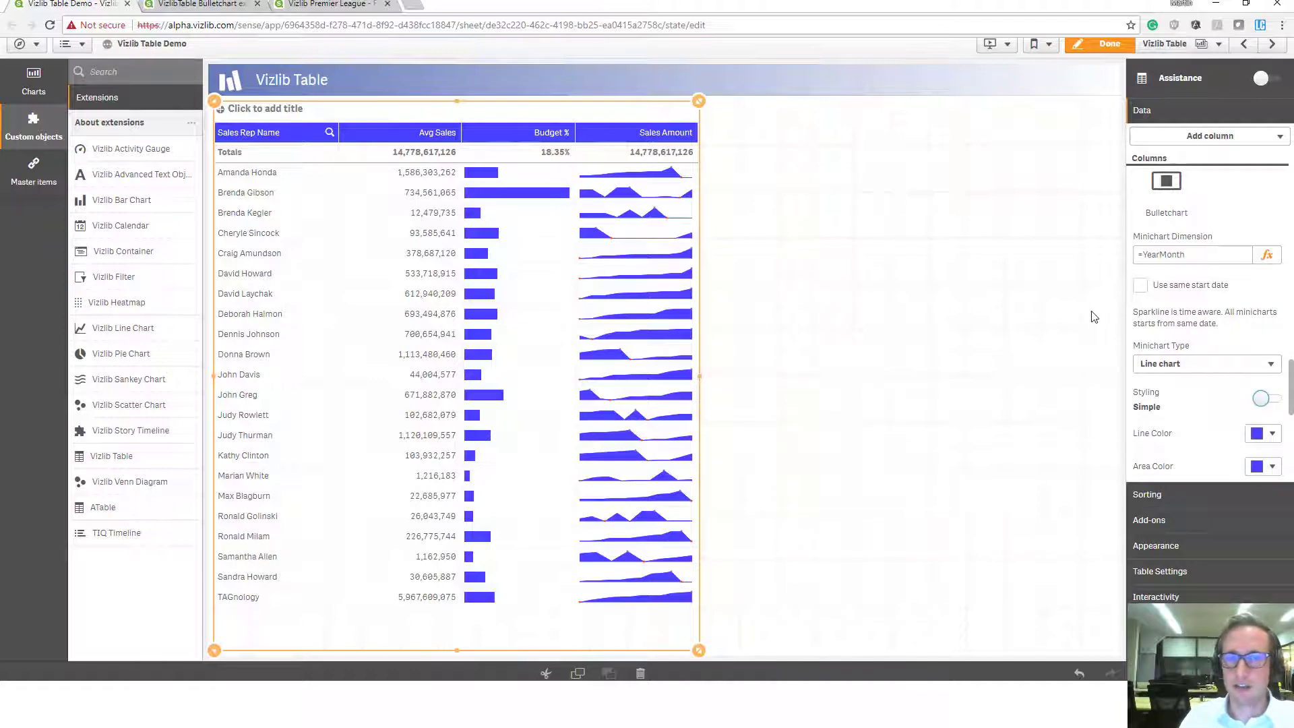
Exit edit mode to view the finished table, then go to the Example 2 - Bloomberg Table v2 sheet.
click(1104, 51)
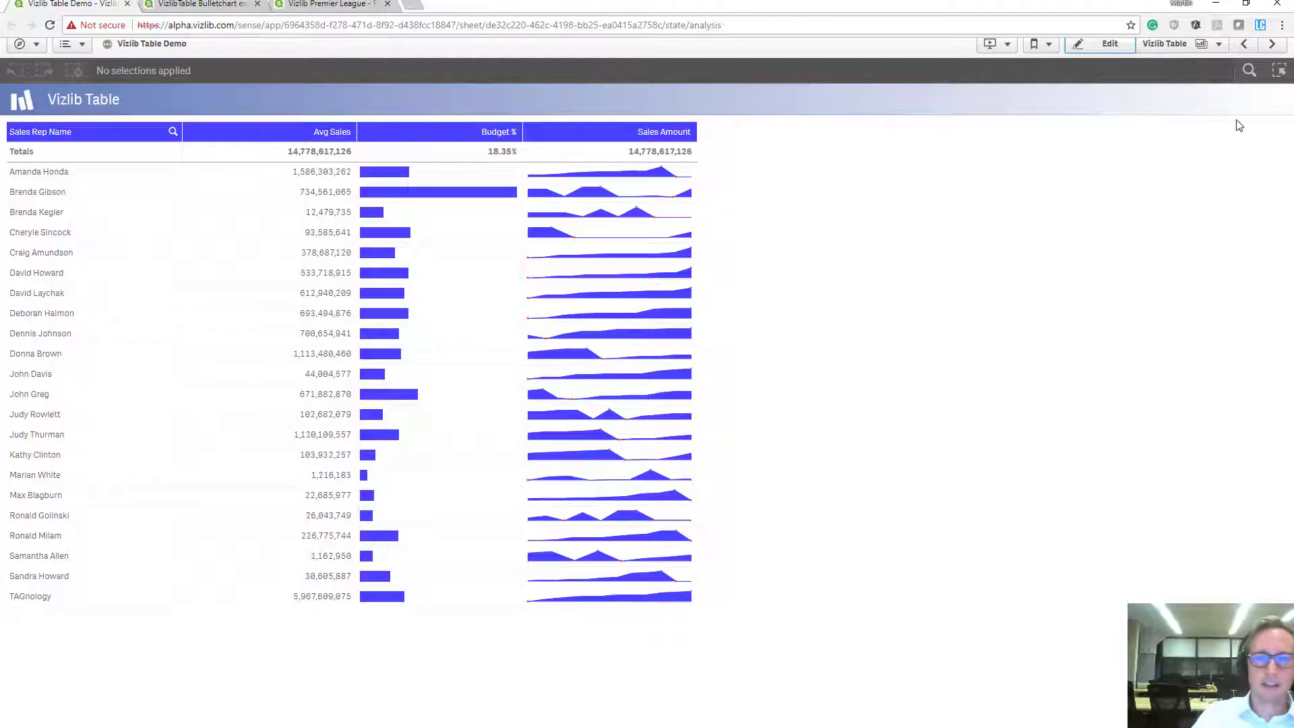
click(1245, 44)
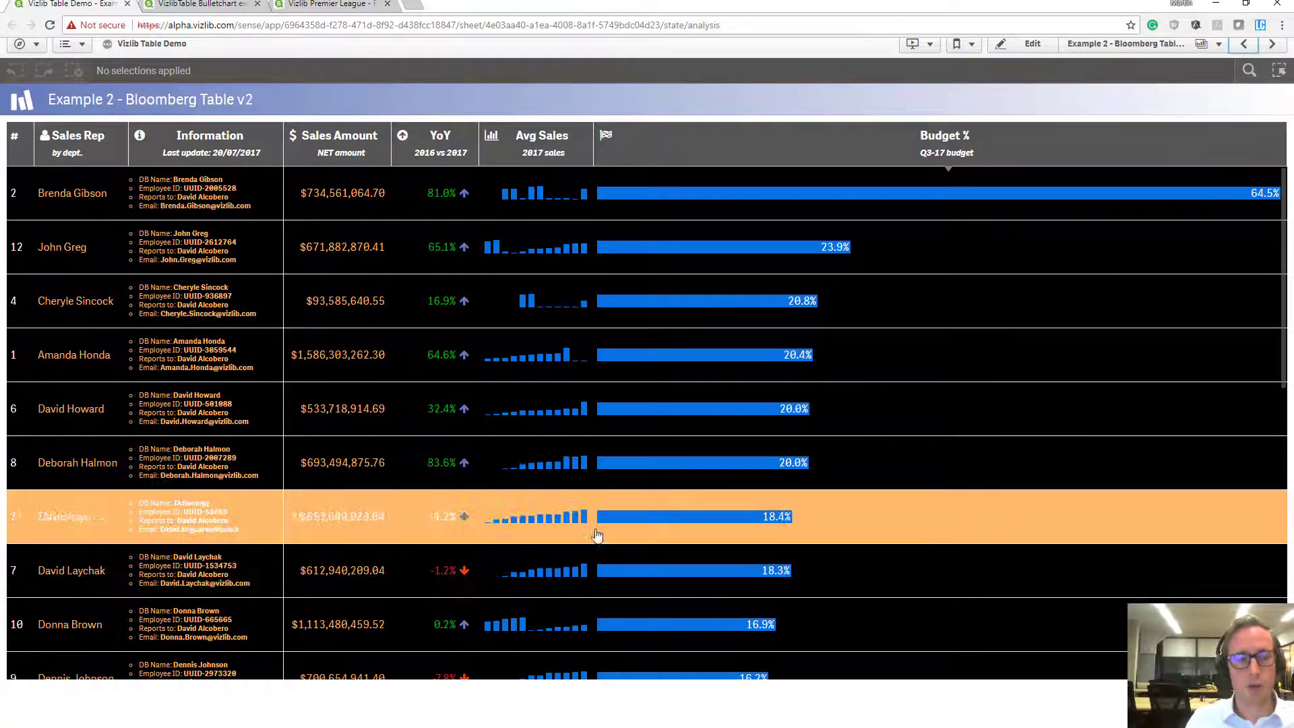
Look over the Example 2 - Bloomberg Table v2 sheet's HTML-styled Information cells for each rep.
mouse_move(562, 526)
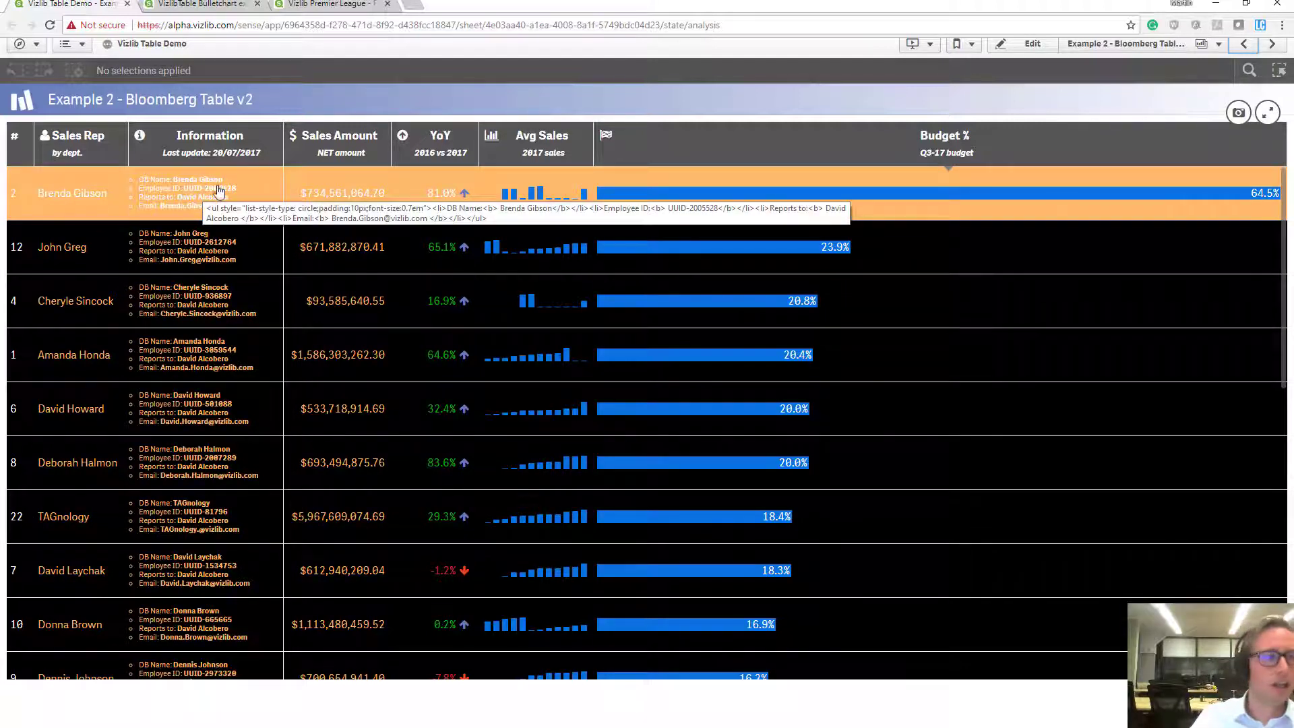
Step back through the Bloomberg Table, Colours and Features sheets, then show the VizlibTable Bulletchart app.
click(1243, 45)
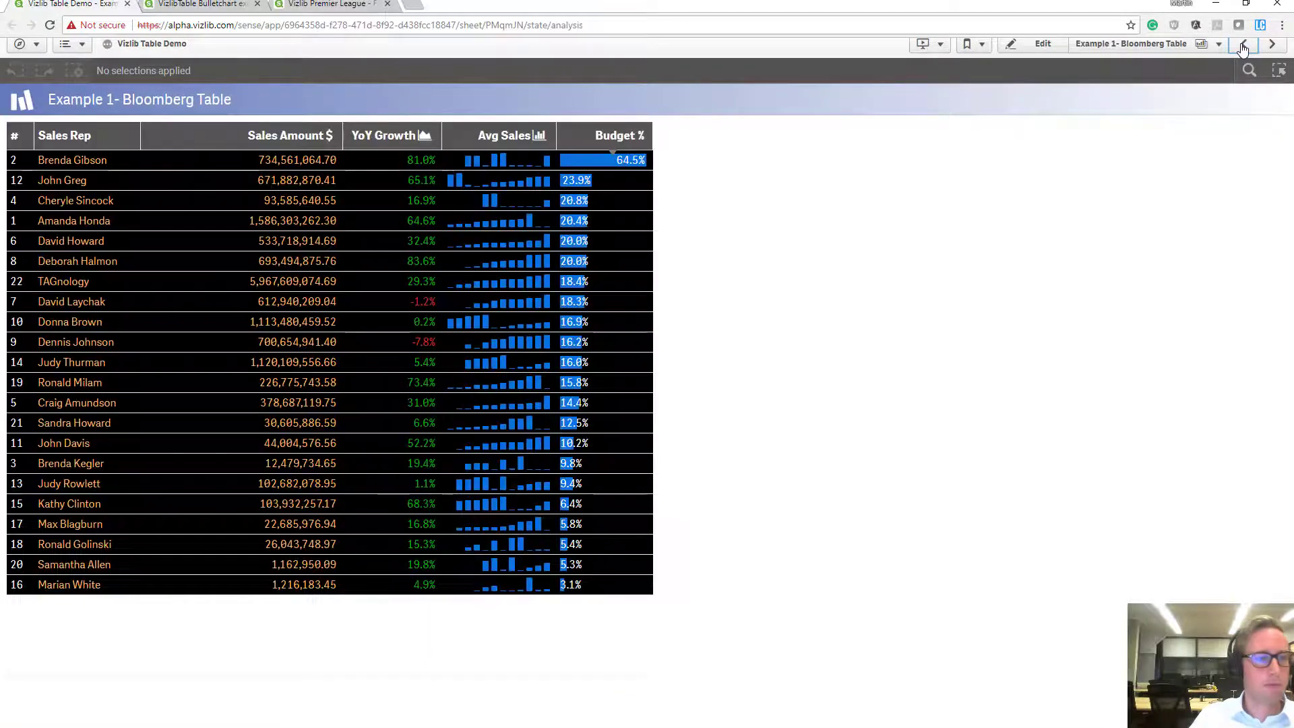
click(1243, 46)
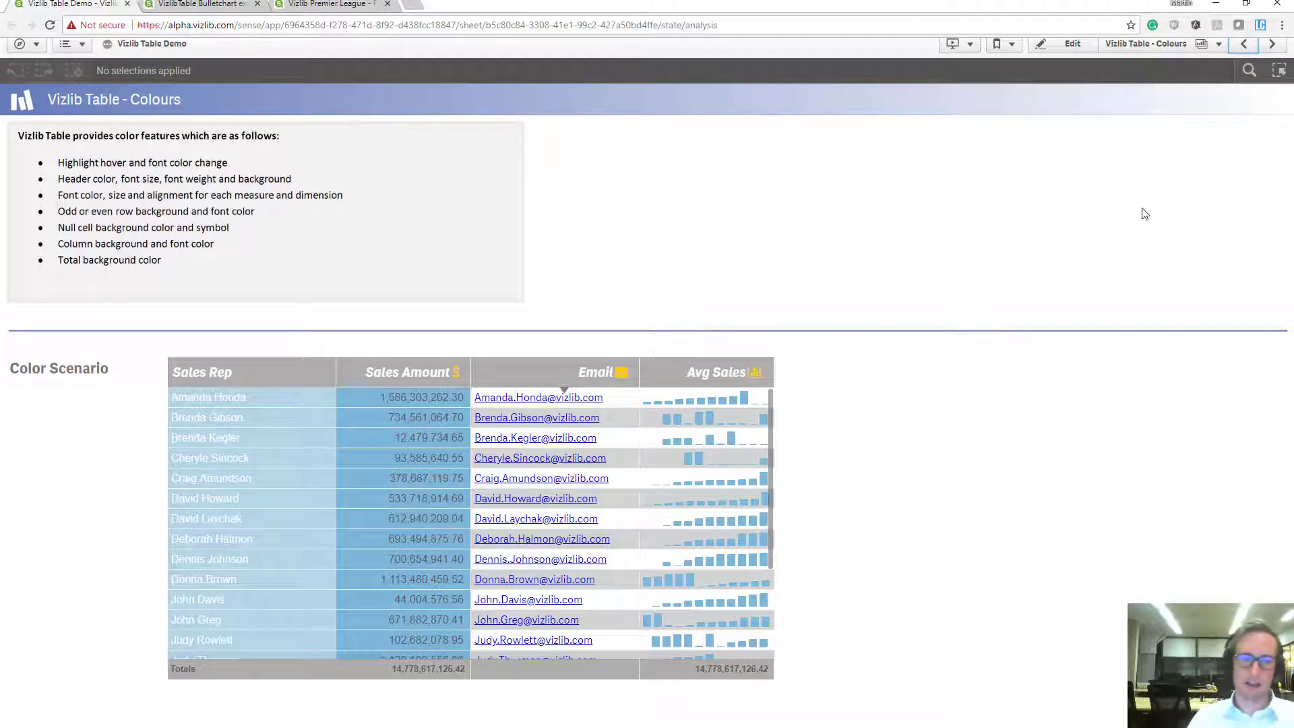
click(1248, 49)
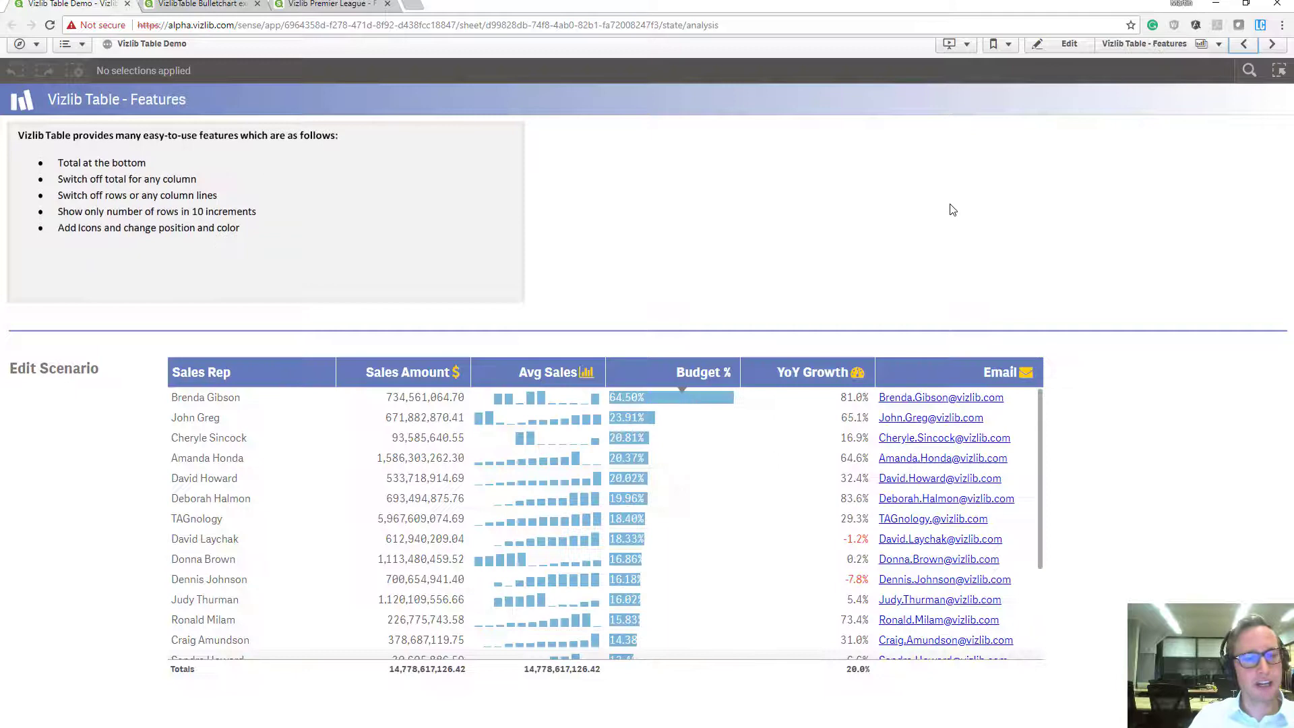
click(207, 8)
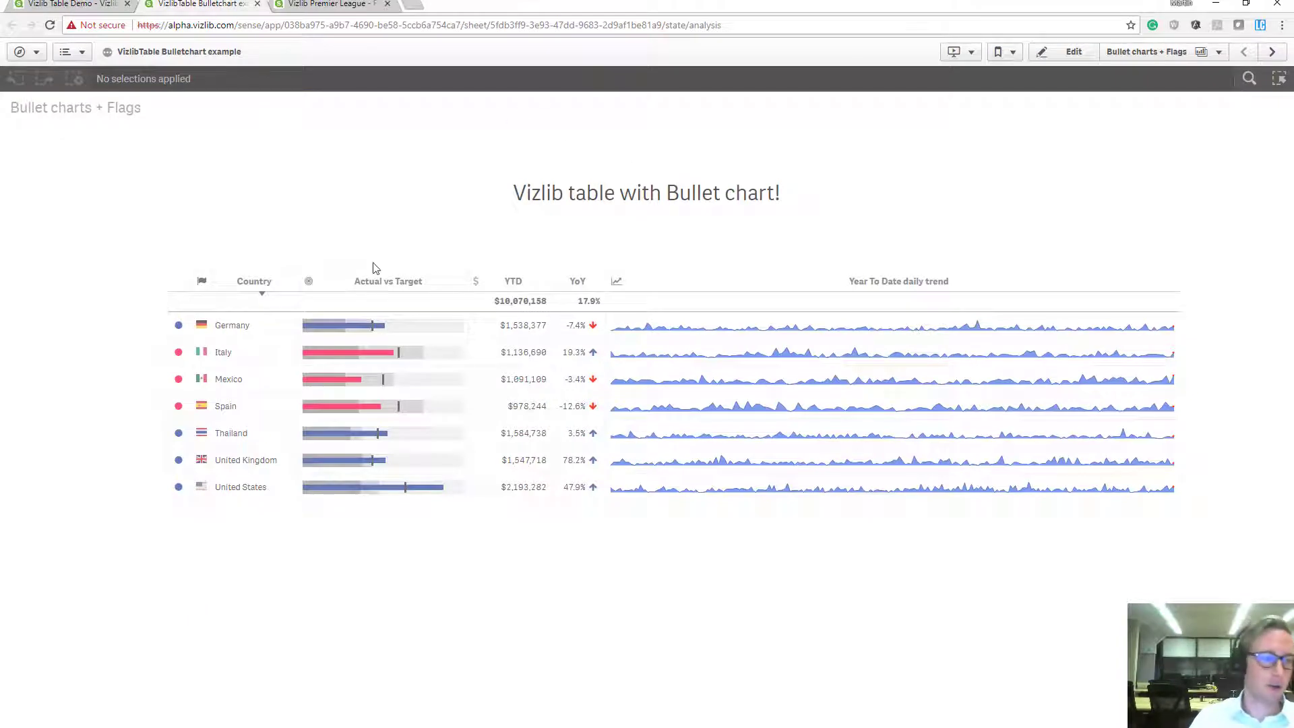
mouse_move(401, 327)
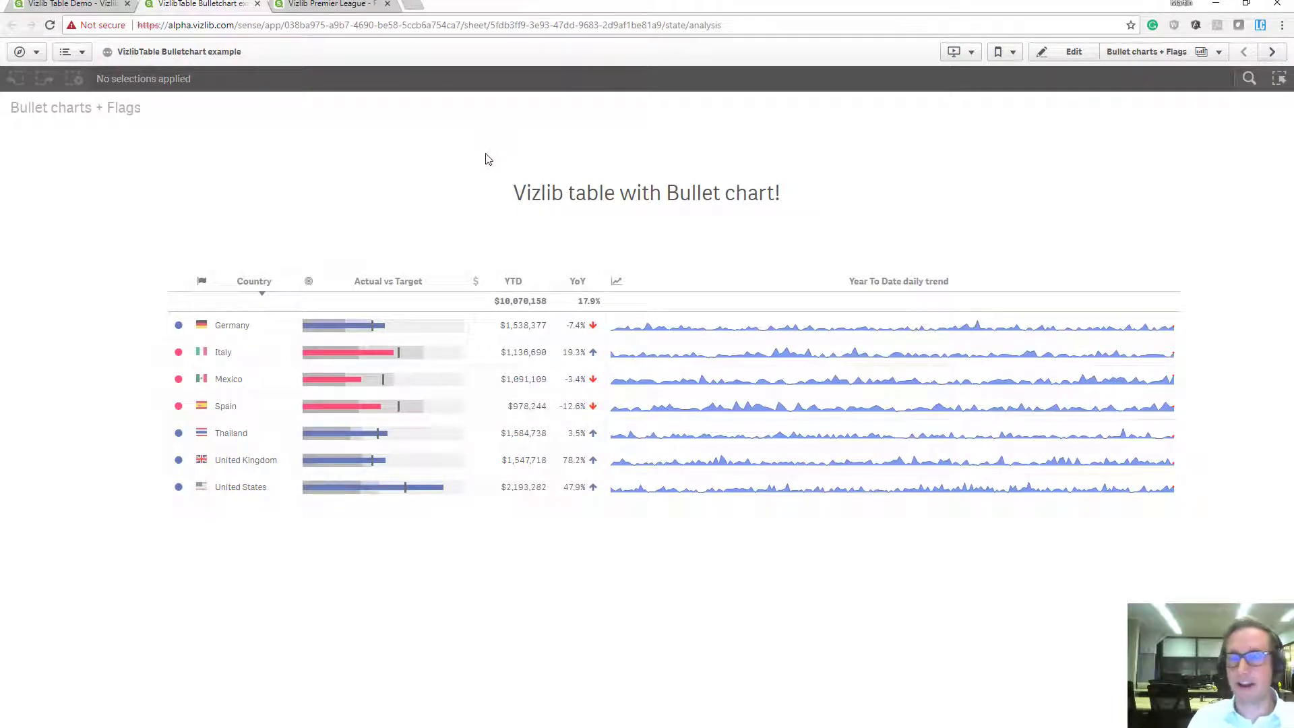
Bring up the Vizlib Premier League app's Football Premiership sheet with 2017/18 standings.
click(335, 5)
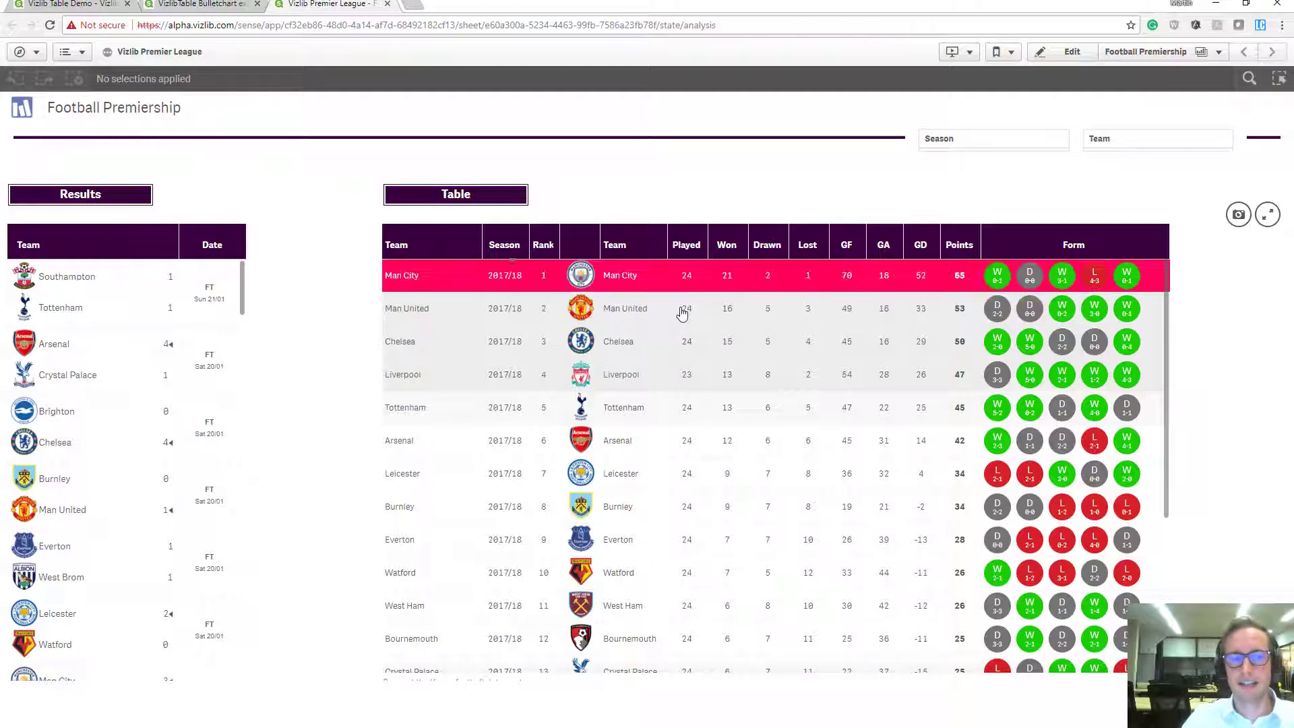
click(645, 345)
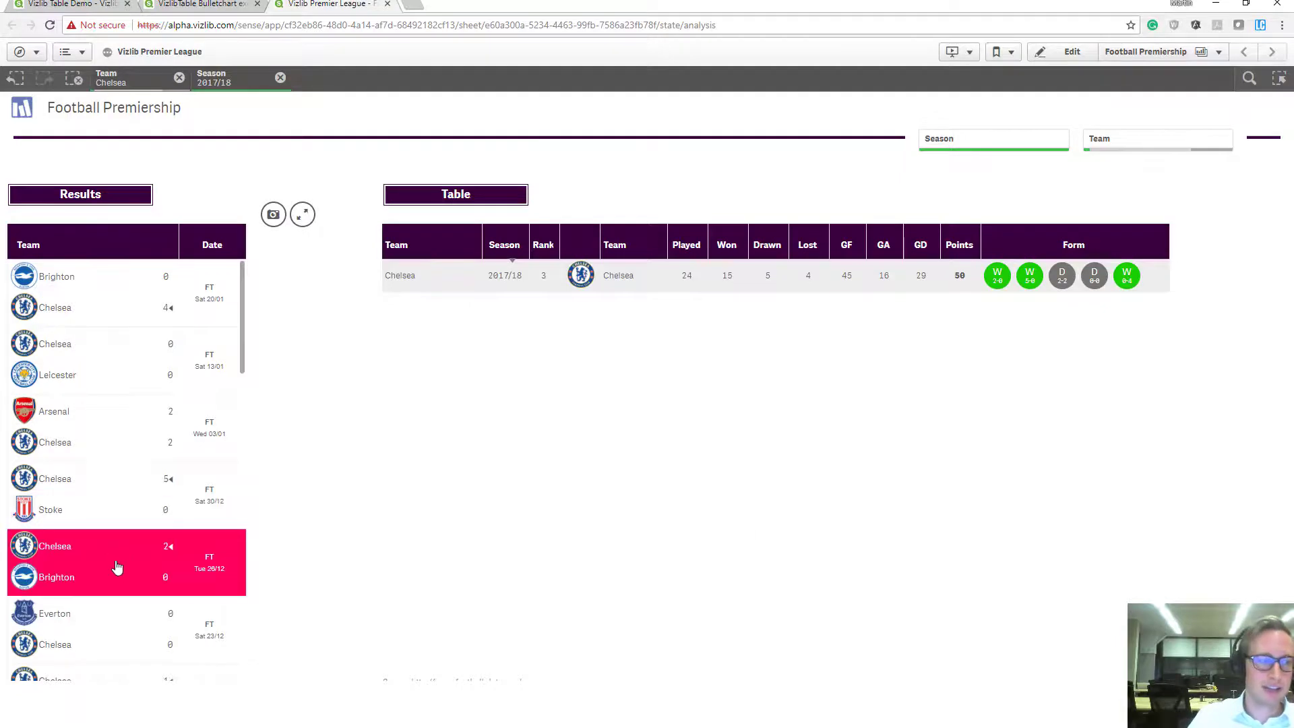
scroll(115, 569, down, 5)
scroll(142, 512, up, 5)
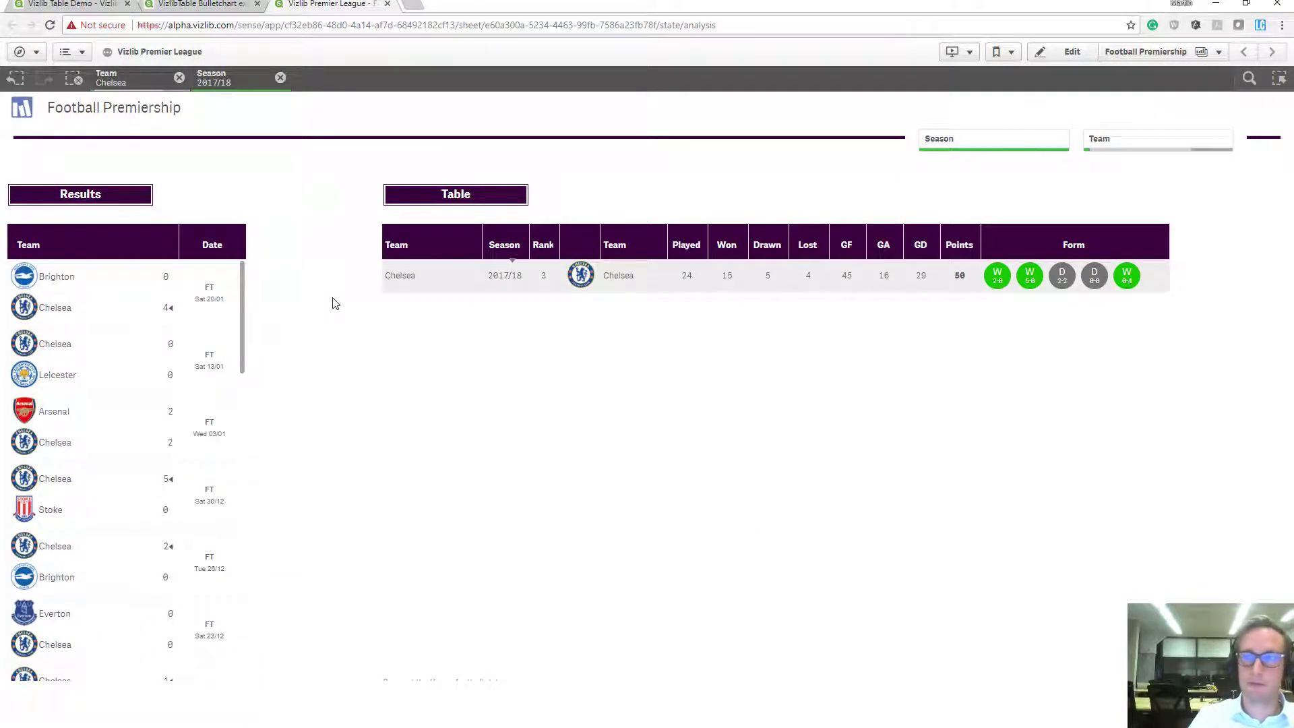
click(74, 78)
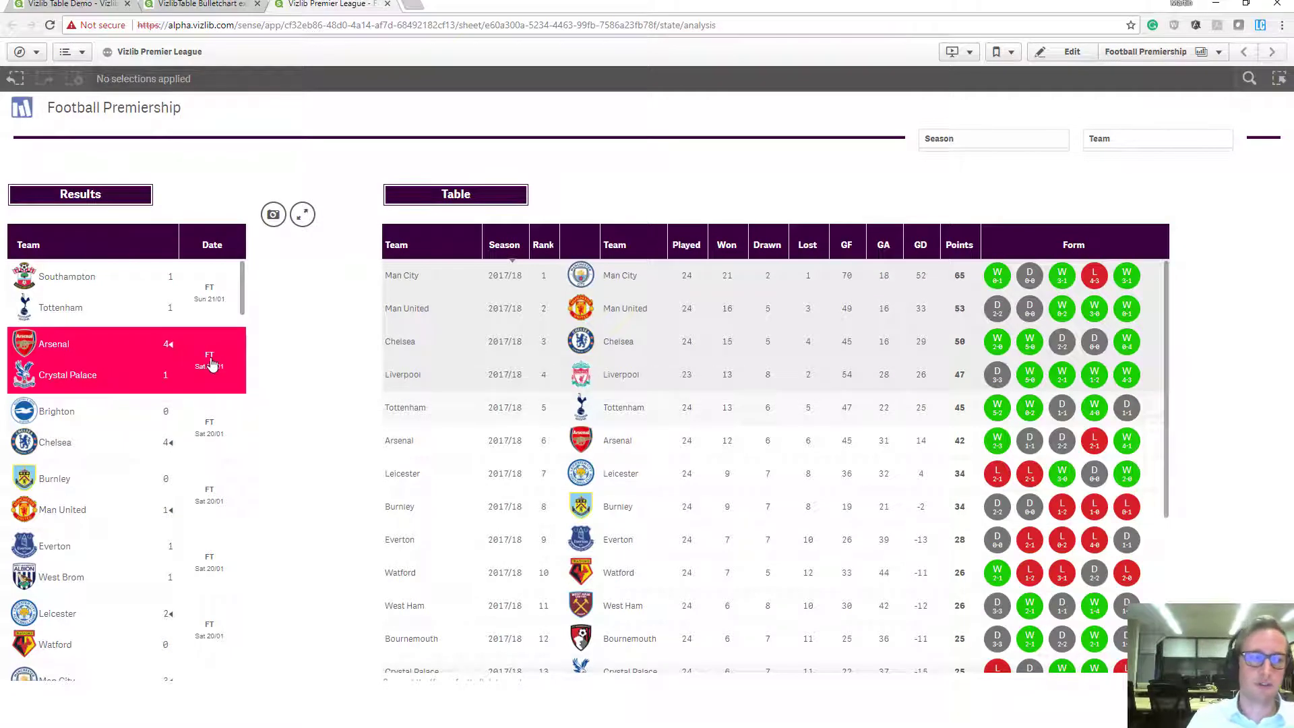
click(208, 366)
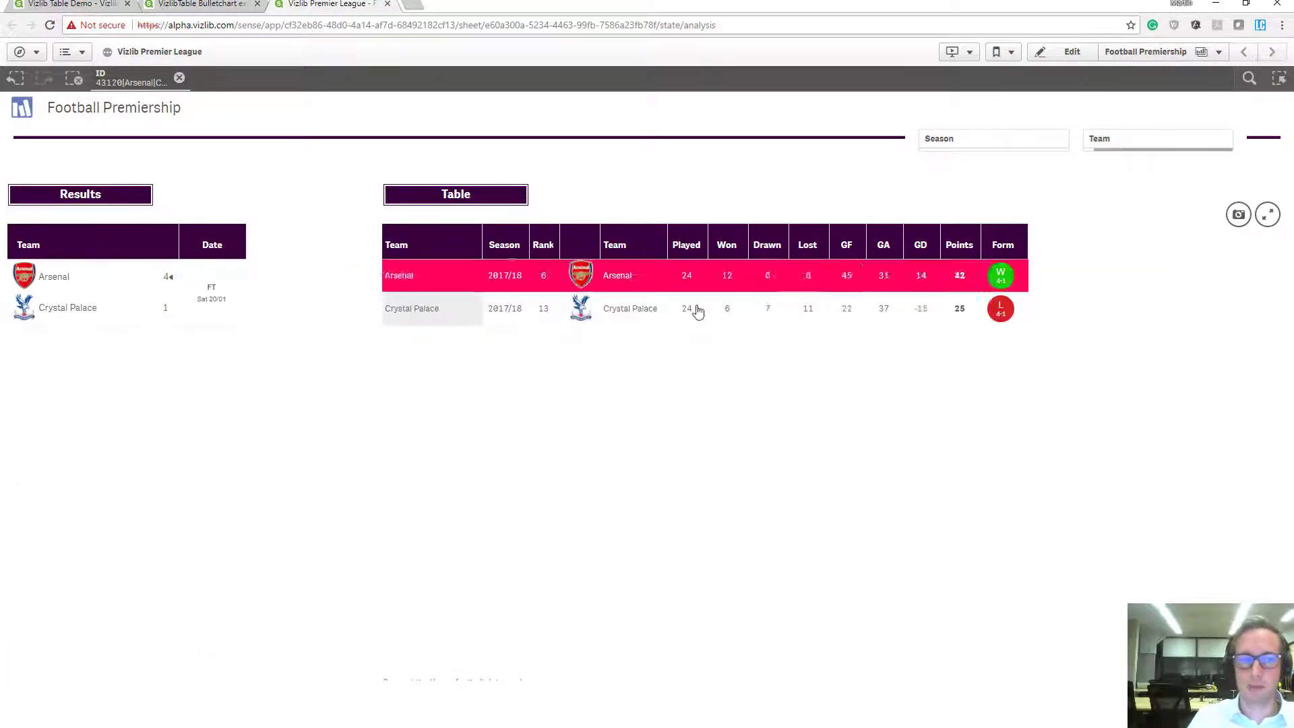
click(180, 78)
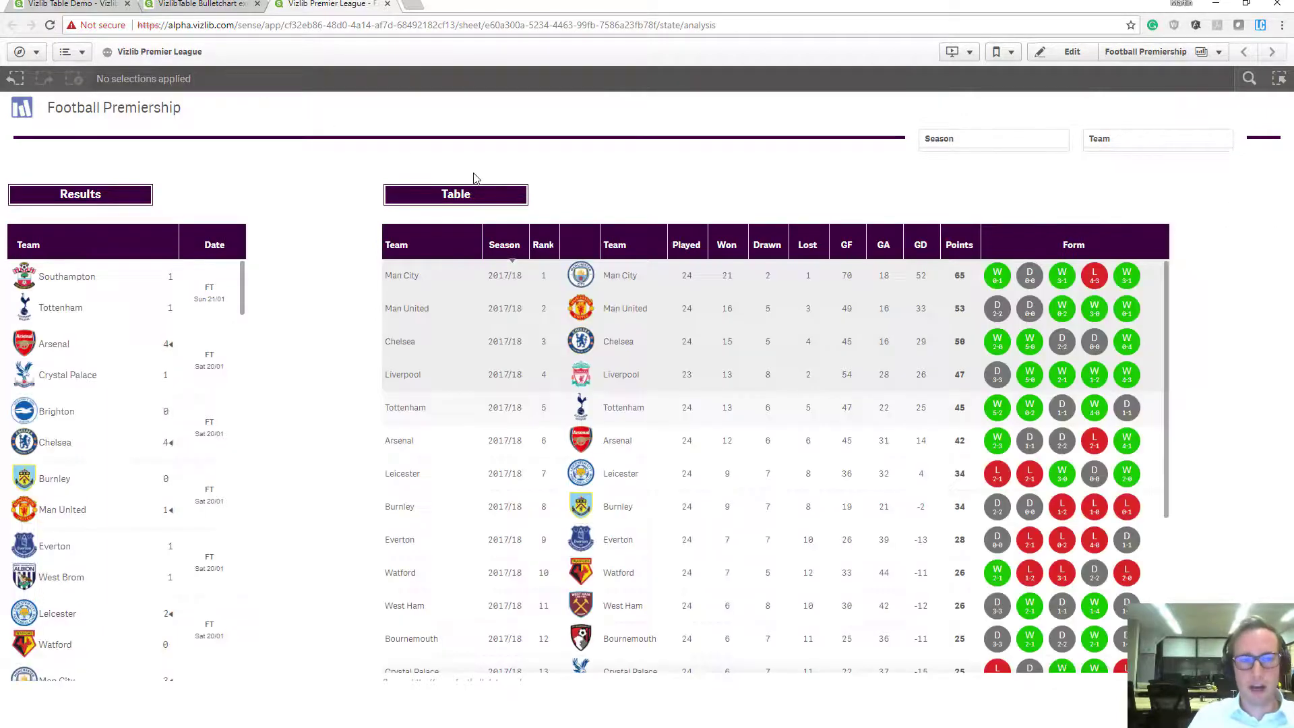